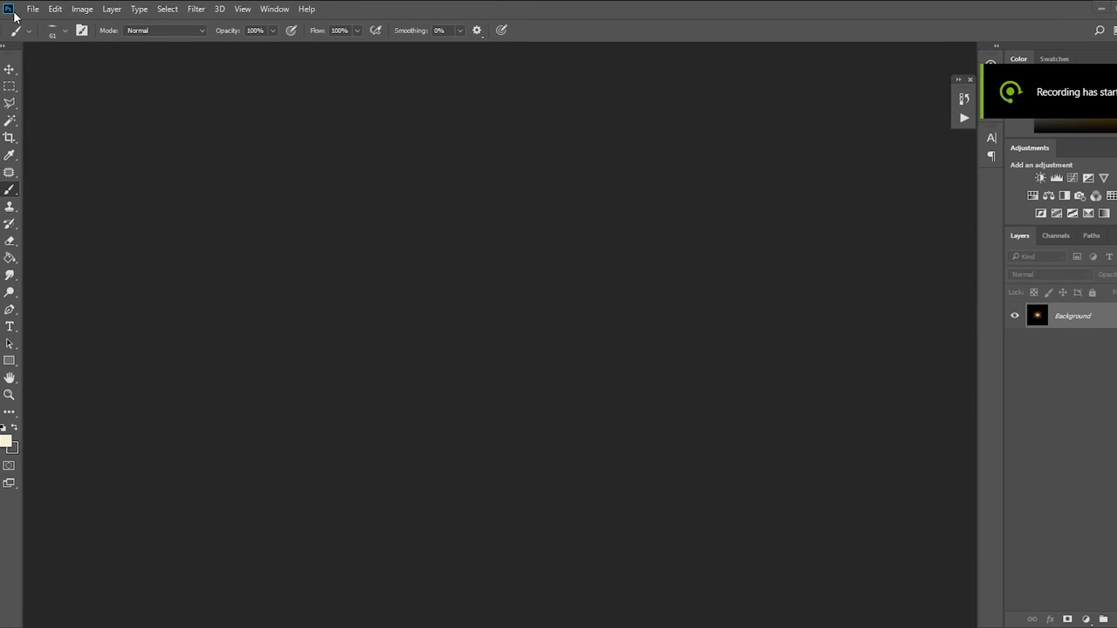
Load the six pass files, 00.RGB_color.png through 00.VRaySpecular.png, into one layer stack.
{"action": "left_click", "coordinate": [32, 9]}
{"action": "left_click", "coordinate": [297, 397]}
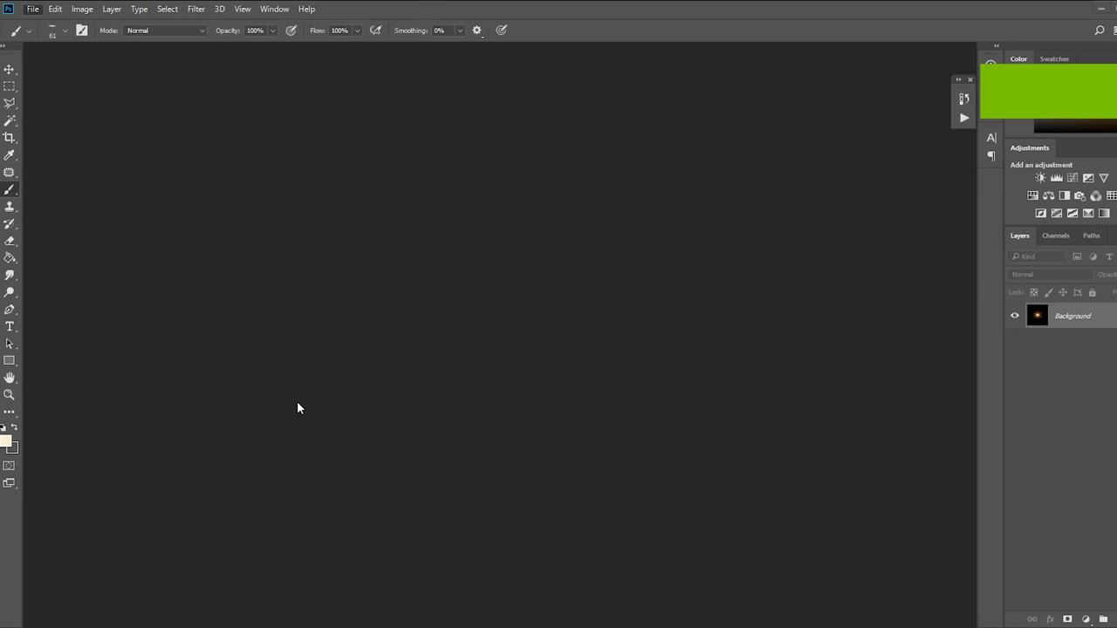
{"action": "left_click", "coordinate": [623, 278]}
{"action": "left_click_drag", "start_coordinate": [748, 124], "coordinate": [560, 89]}
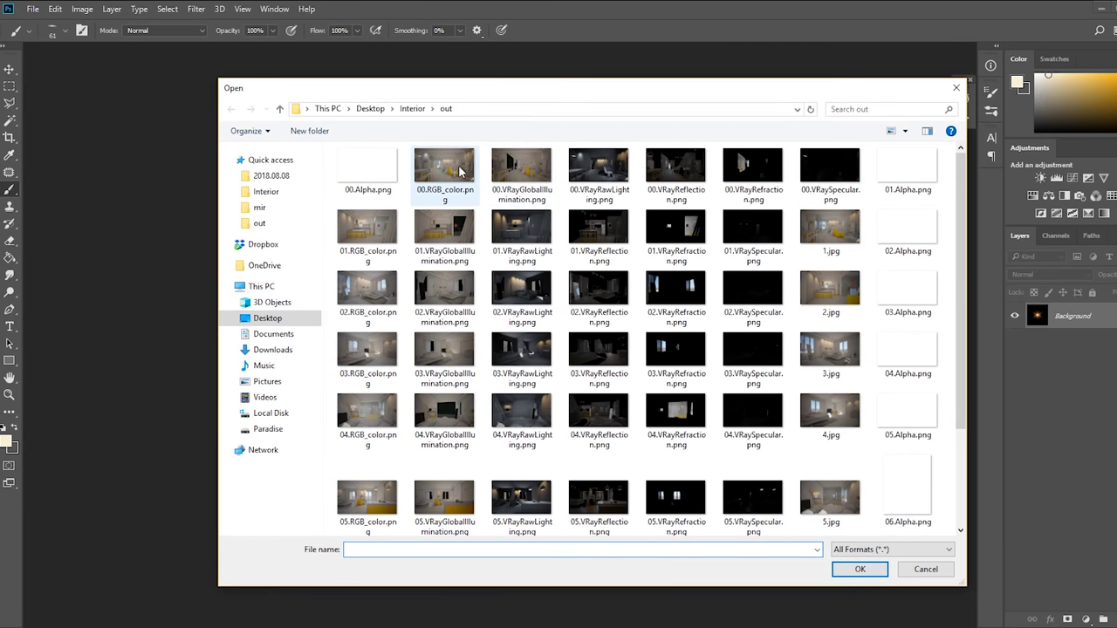
{"action": "left_click", "coordinate": [460, 172]}
{"action": "left_click", "coordinate": [829, 168], "text": "shift"}
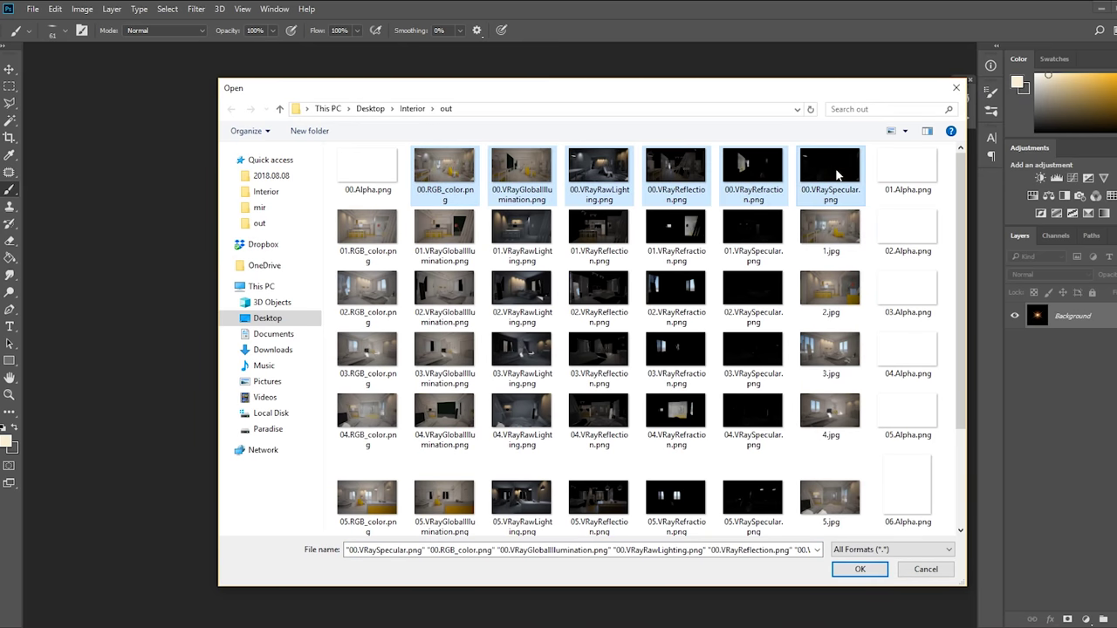
{"action": "left_click", "coordinate": [854, 571]}
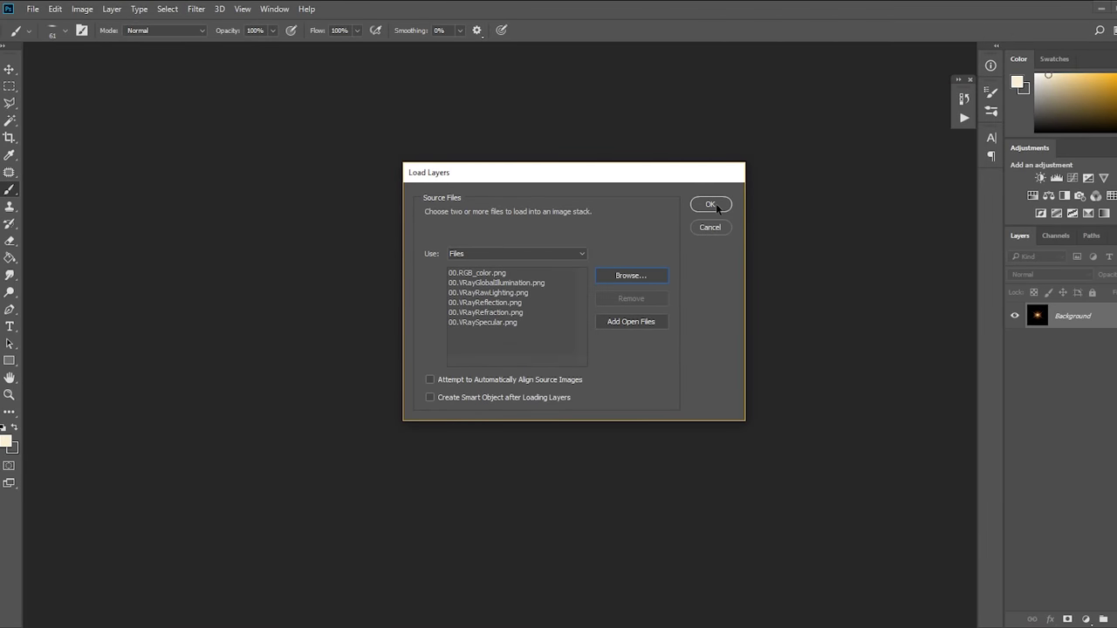
{"action": "left_click", "coordinate": [714, 206]}
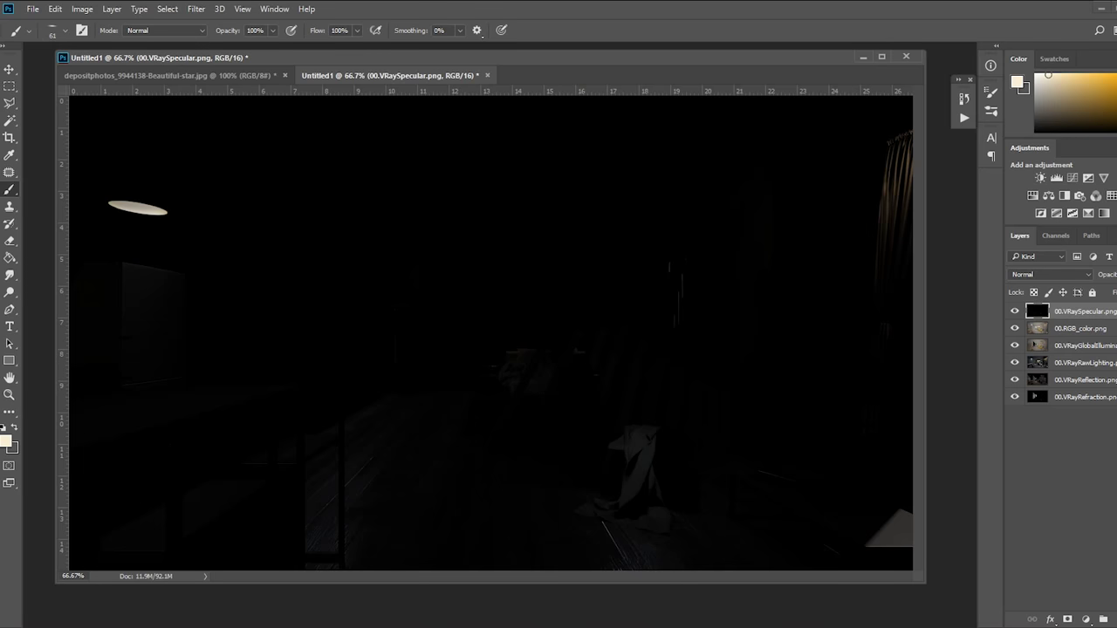
Set VRaySpecular to Screen, then move VRayRefraction to the top in Screen mode.
{"action": "left_click", "coordinate": [1050, 275]}
{"action": "left_click", "coordinate": [1038, 377]}
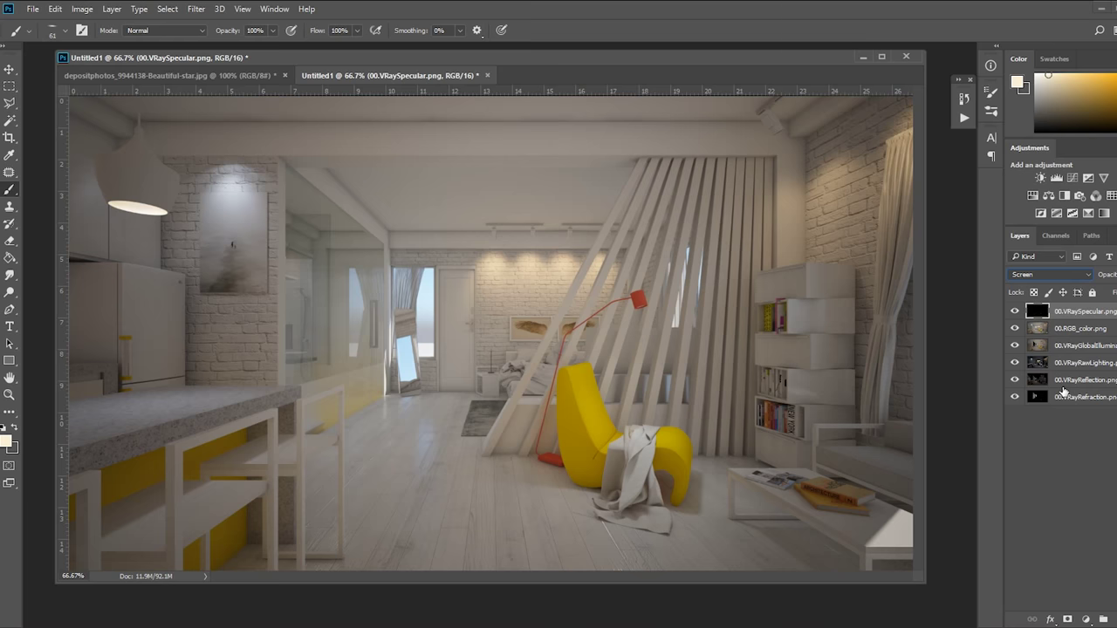
{"action": "left_click_drag", "start_coordinate": [1074, 398], "coordinate": [1073, 309]}
{"action": "left_click", "coordinate": [1050, 275]}
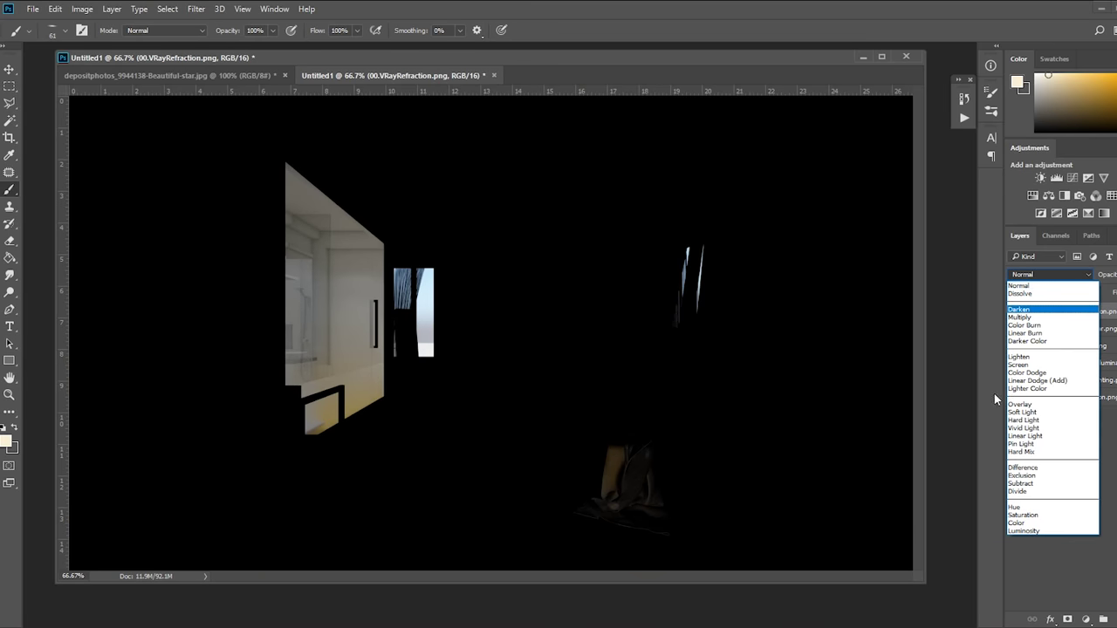
{"action": "left_click", "coordinate": [1021, 365]}
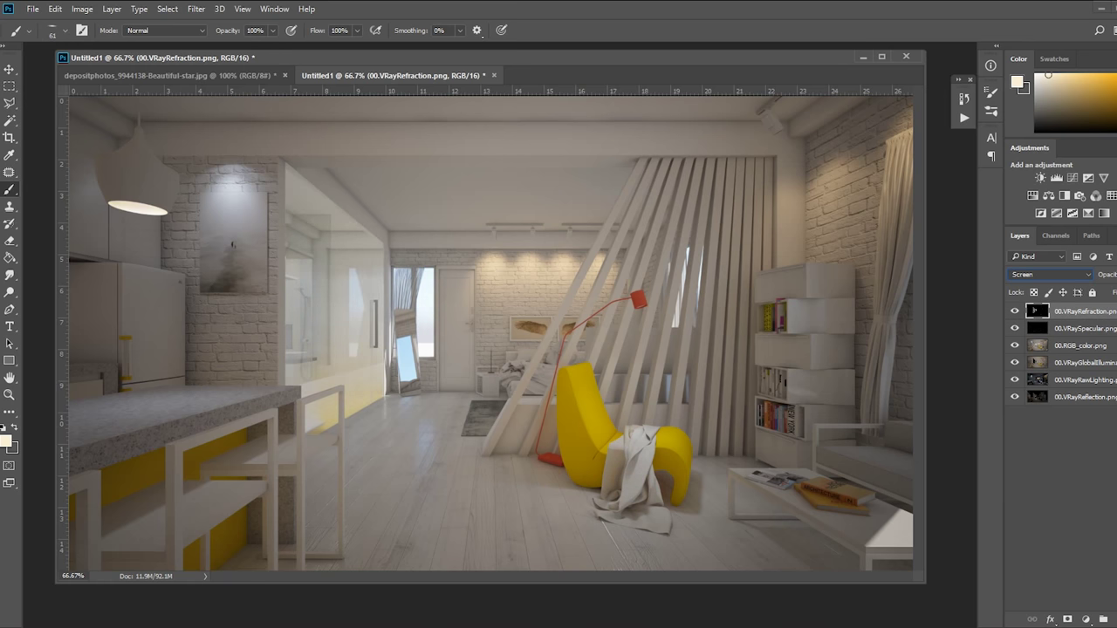
Move VRayReflection to the top in Screen mode and toggle its visibility to compare.
{"action": "left_click", "coordinate": [1077, 397]}
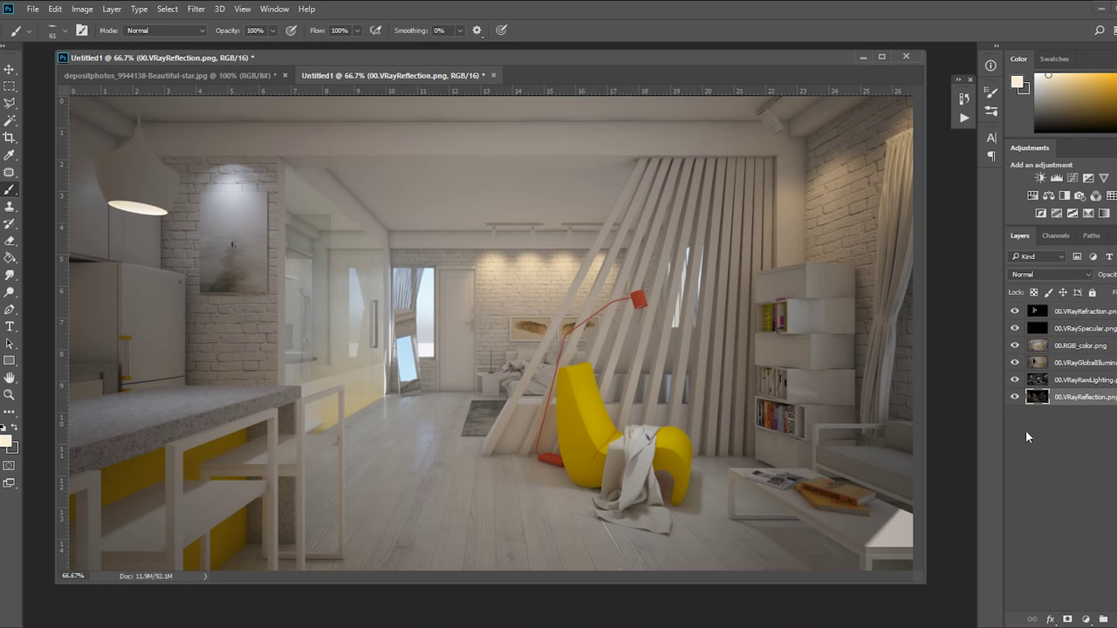
{"action": "left_click_drag", "start_coordinate": [1066, 303], "coordinate": [1056, 305]}
{"action": "left_click", "coordinate": [1051, 275]}
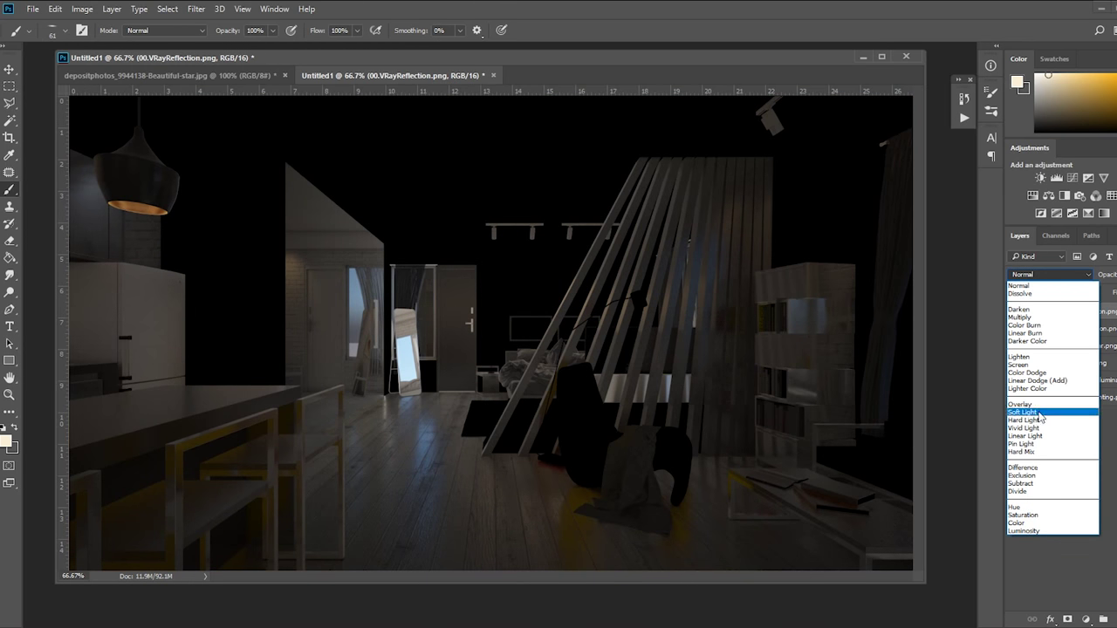
{"action": "left_click", "coordinate": [1021, 365]}
{"action": "left_click", "coordinate": [1015, 311]}
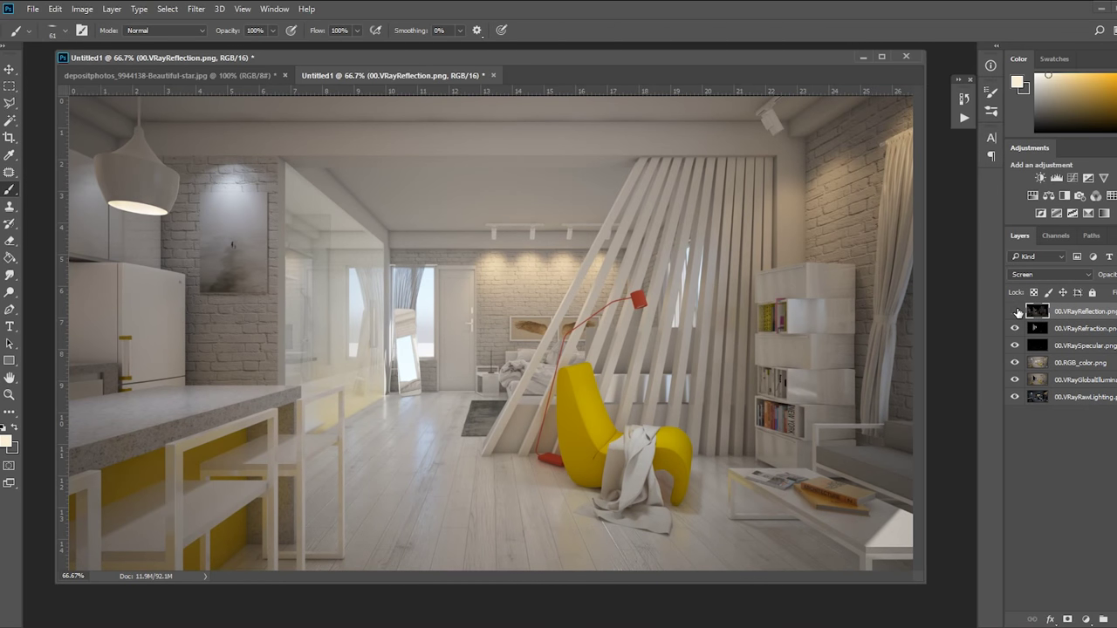
{"action": "left_click", "coordinate": [1015, 312]}
{"action": "left_click", "coordinate": [1015, 311]}
{"action": "left_click", "coordinate": [1015, 312]}
Move VRayRawLighting to the top of the stack and duplicate it.
{"action": "key", "text": "alt+bracketleft"}
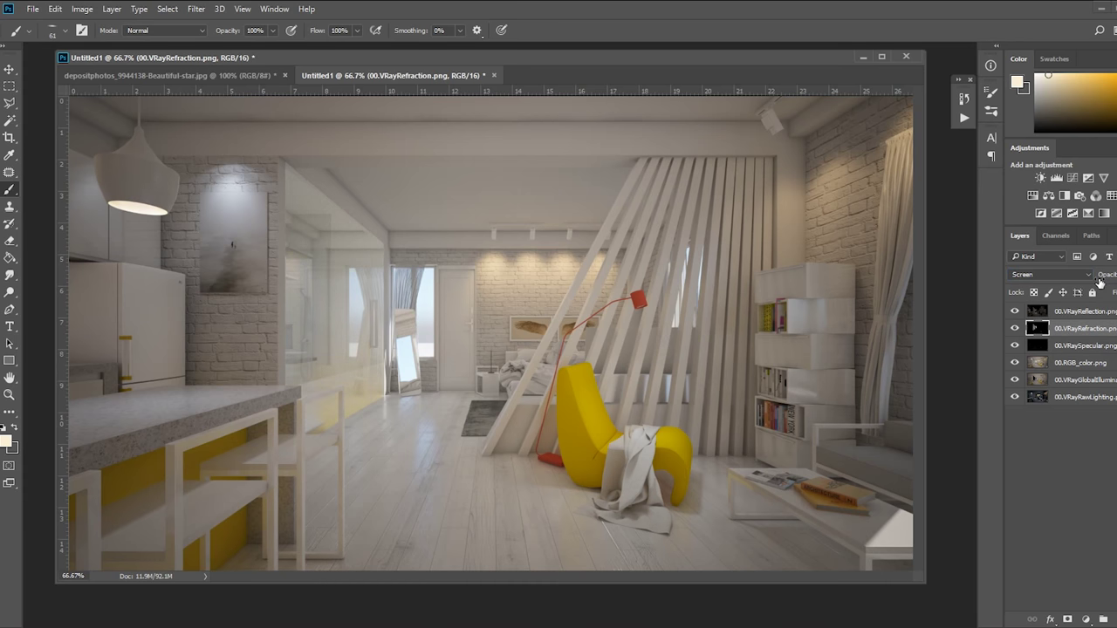
{"action": "left_click_drag", "start_coordinate": [1059, 394], "coordinate": [1059, 307]}
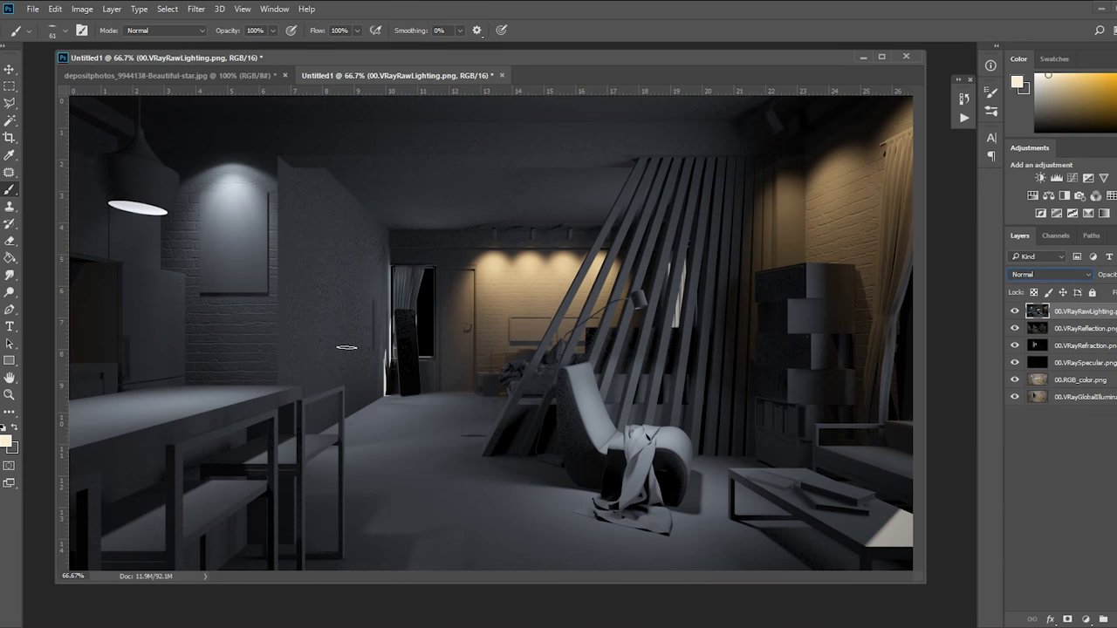
{"action": "left_click_drag", "start_coordinate": [1041, 310], "coordinate": [1061, 328]}
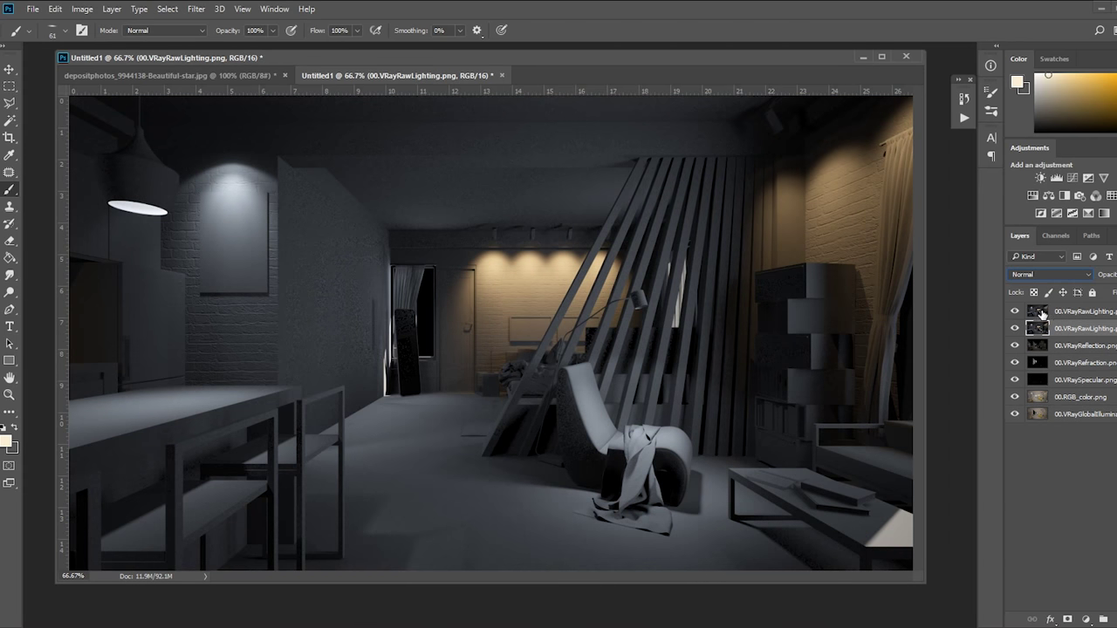
Raise Camera Raw luminance and colour noise reduction on the top VRayRawLighting copy.
{"action": "left_click", "coordinate": [197, 9]}
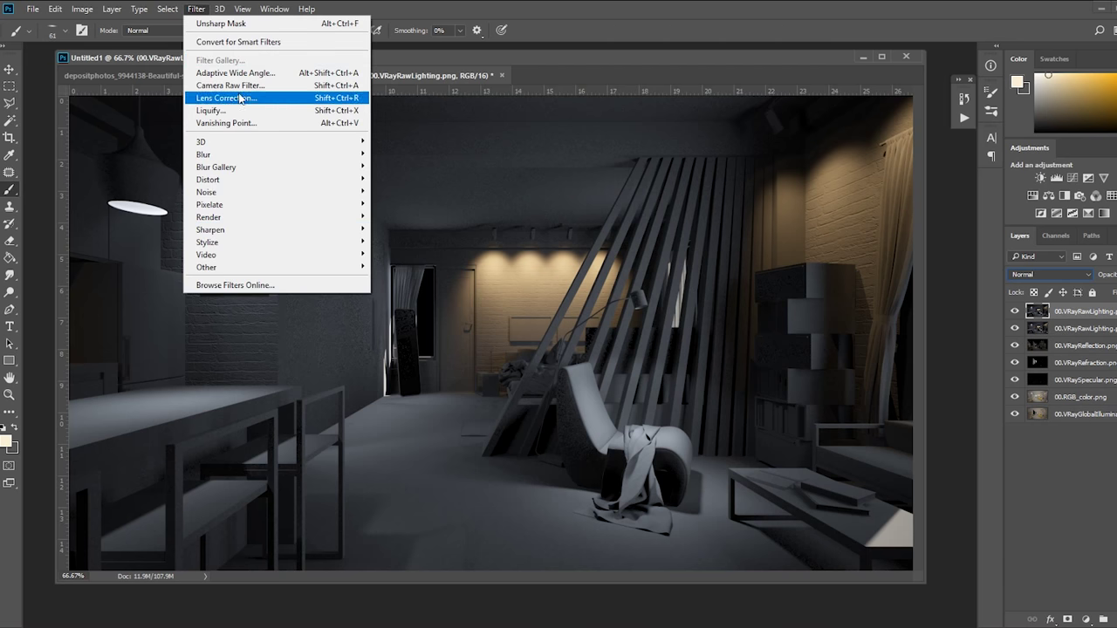
{"action": "left_click", "coordinate": [235, 100]}
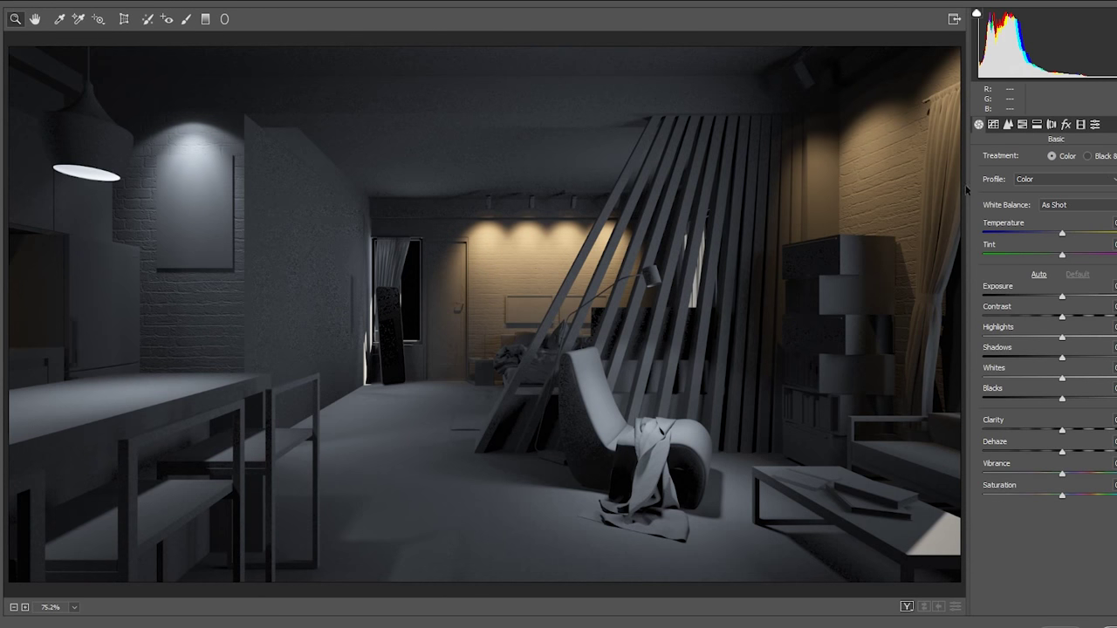
{"action": "left_click", "coordinate": [1008, 124]}
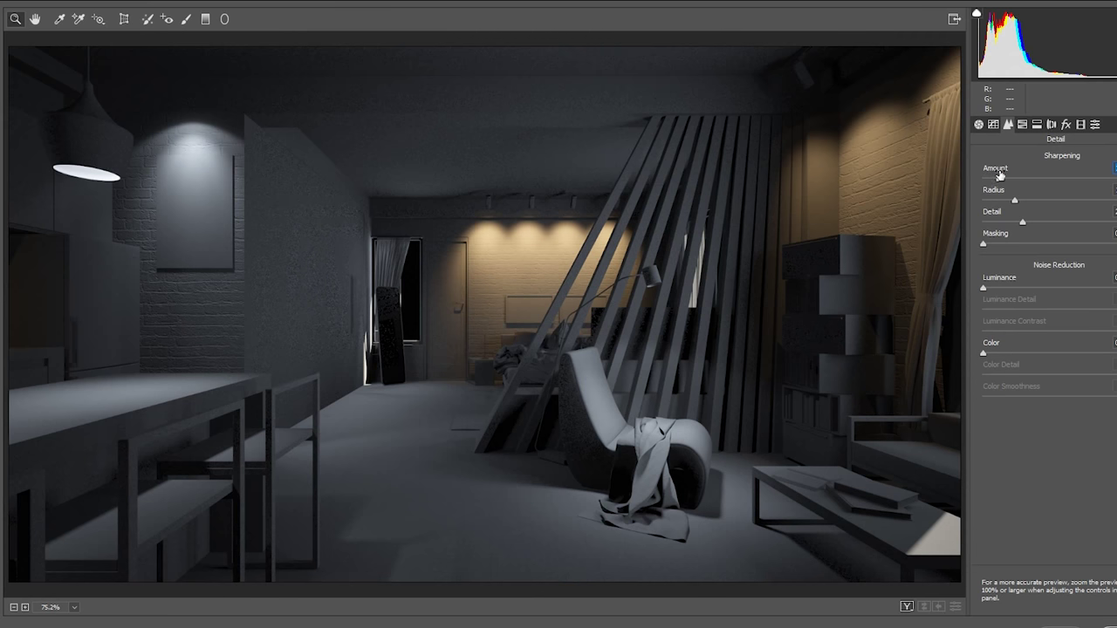
{"action": "left_click_drag", "start_coordinate": [984, 287], "coordinate": [1056, 282]}
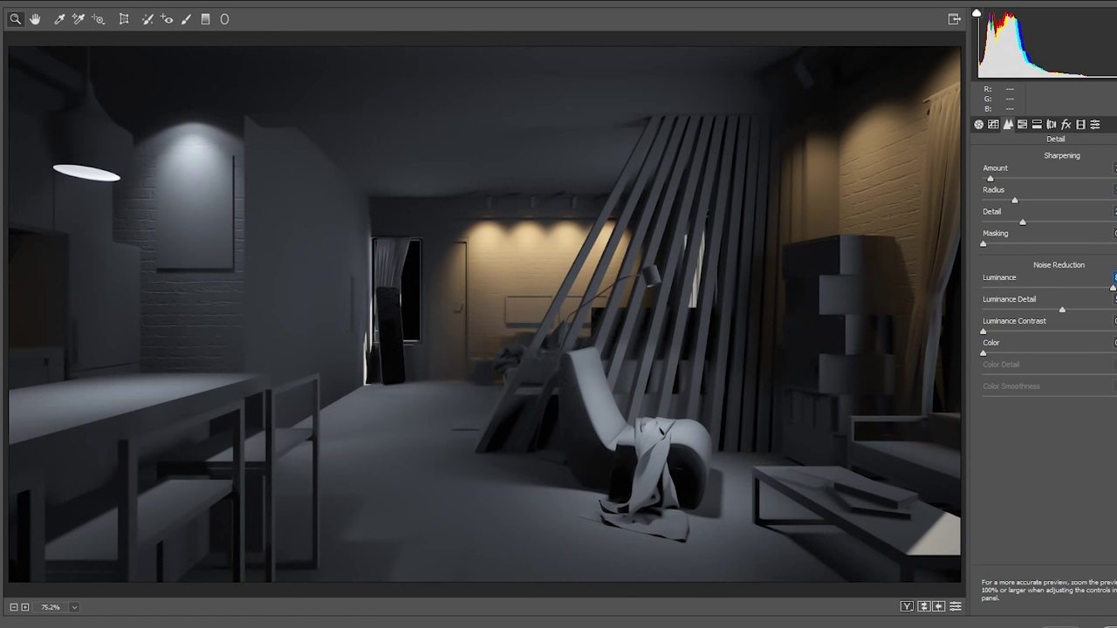
{"action": "left_click_drag", "start_coordinate": [992, 351], "coordinate": [1046, 348]}
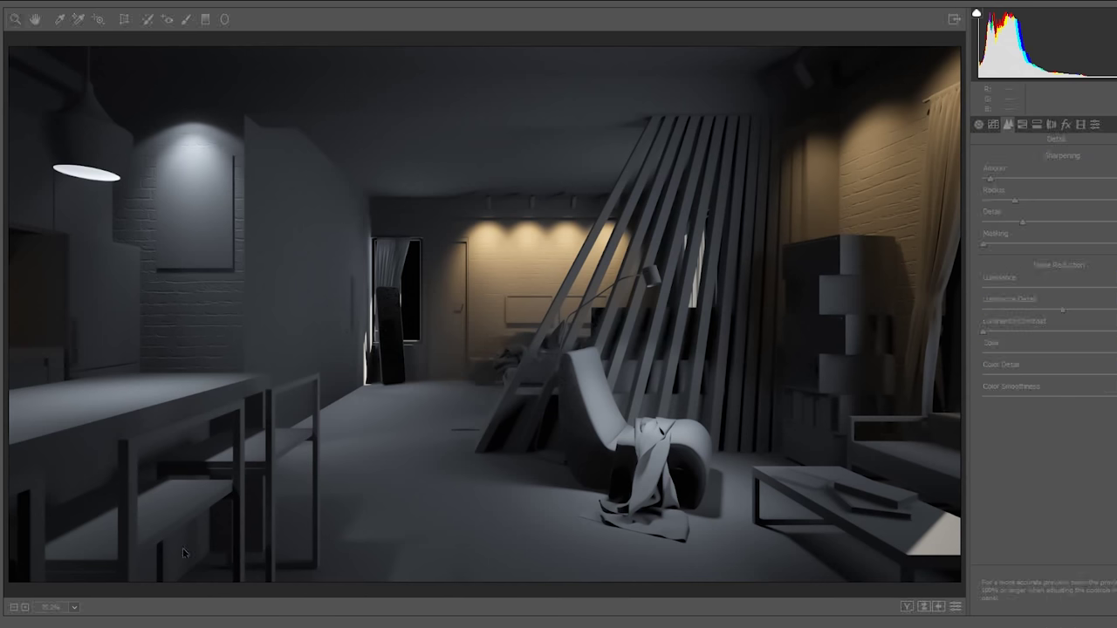
{"action": "key", "text": "Return"}
Add a layer mask to the top RawLighting copy, turning it all black through Select and Mask.
{"action": "left_click", "coordinate": [1067, 619]}
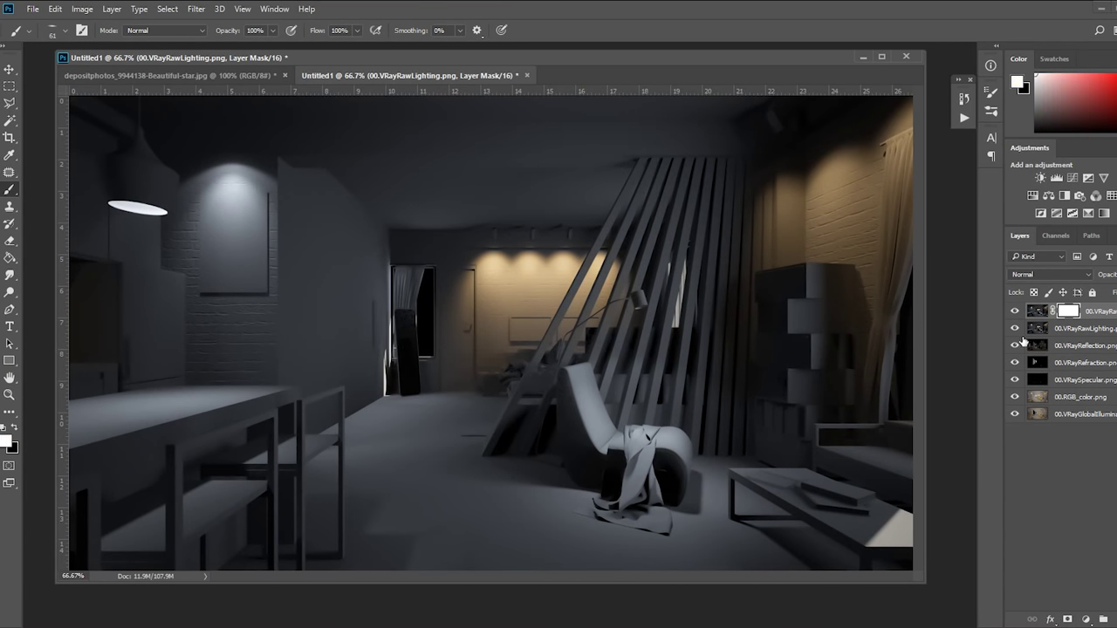
{"action": "double_click", "coordinate": [1070, 312]}
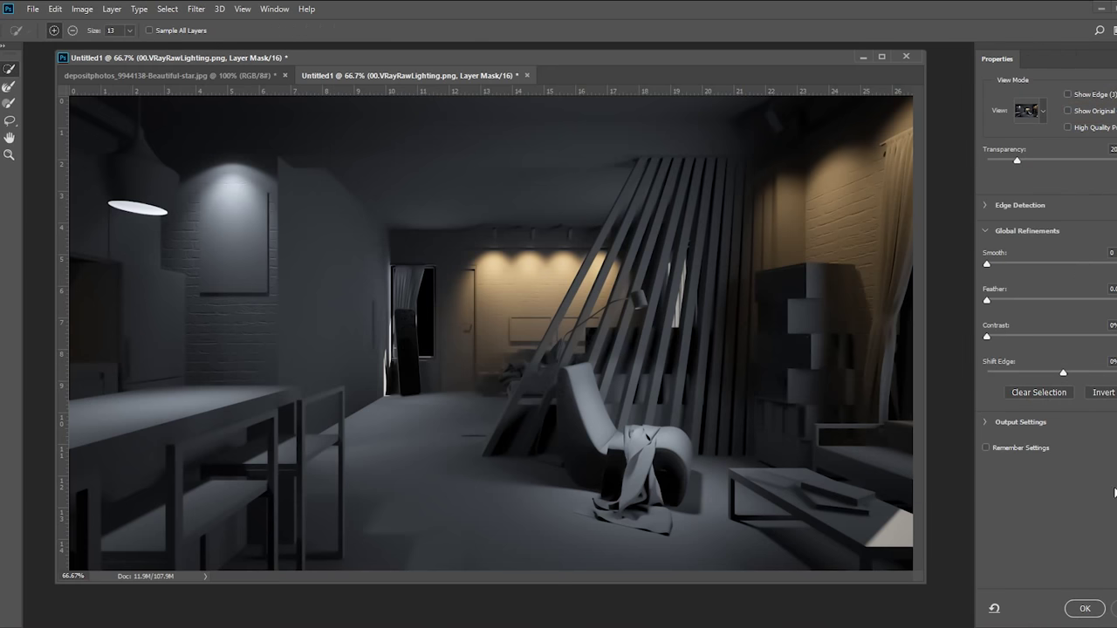
{"action": "left_click", "coordinate": [1085, 608]}
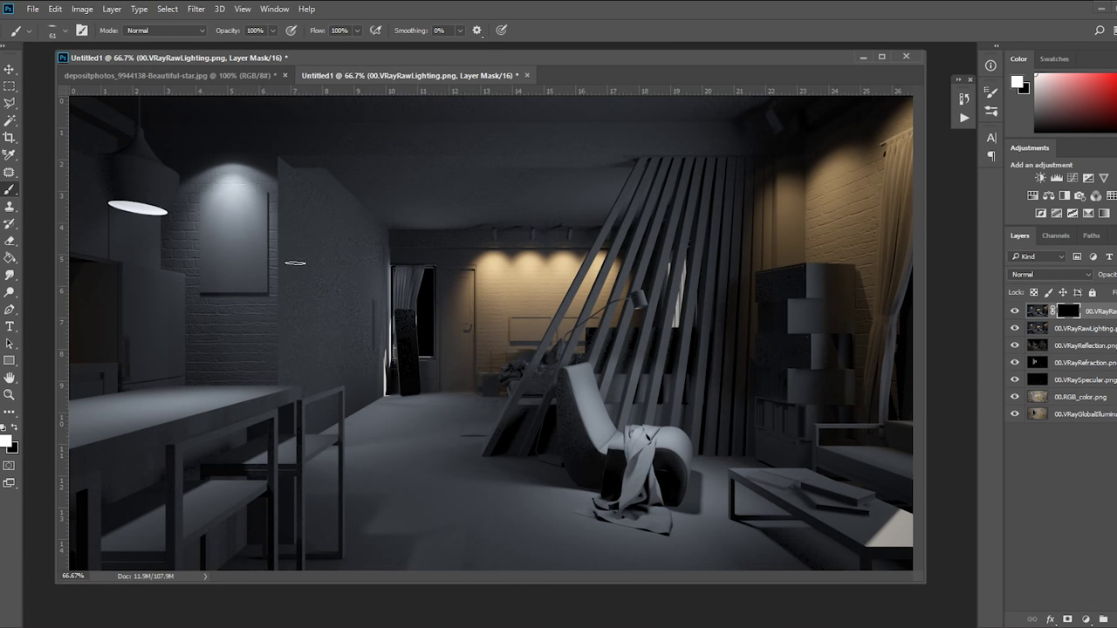
{"action": "right_click", "coordinate": [384, 279]}
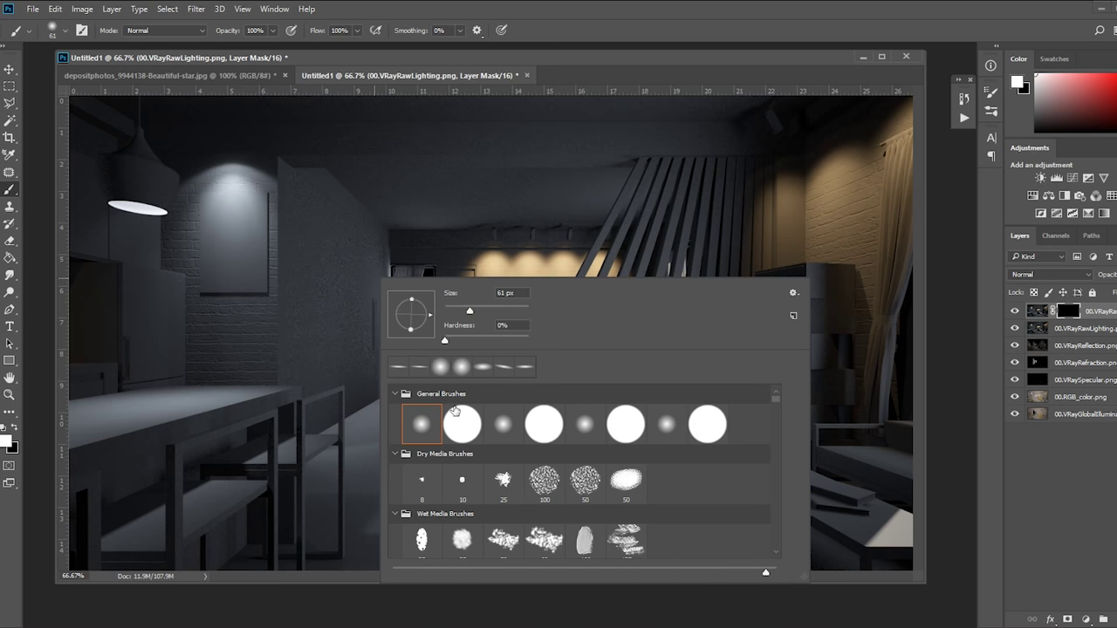
Choose a hard round brush at 81 px for painting the mask.
{"action": "left_click", "coordinate": [463, 419]}
{"action": "double_click", "coordinate": [506, 292]}
{"action": "type", "text": "81"}
{"action": "key", "text": "Return"}
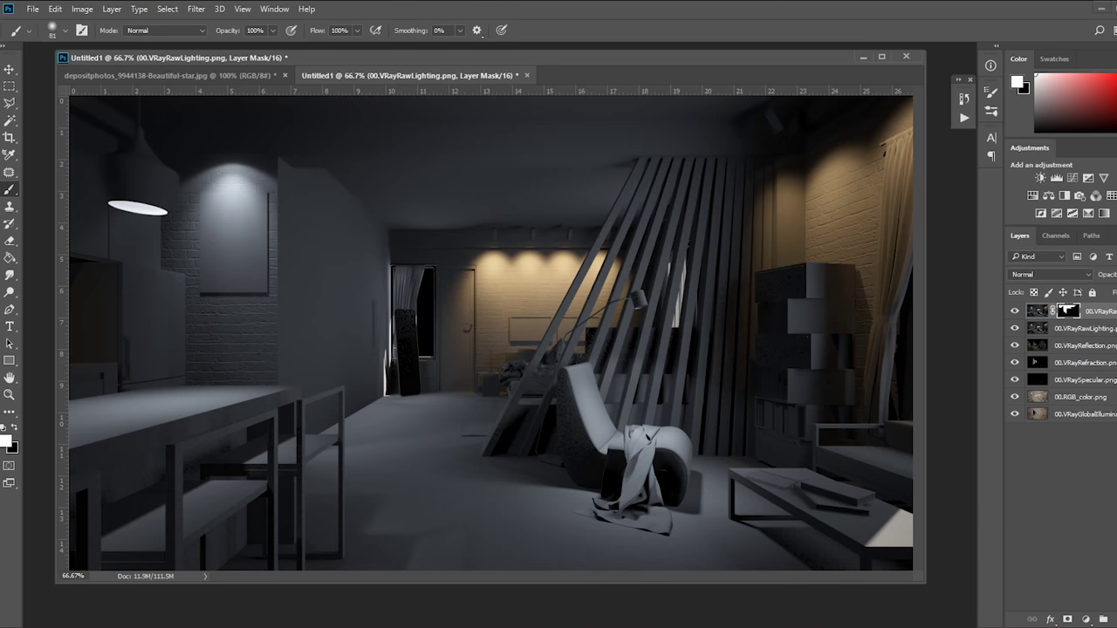
{"action": "scroll", "coordinate": [818, 390], "scroll_direction": "up", "scroll_amount": 5}
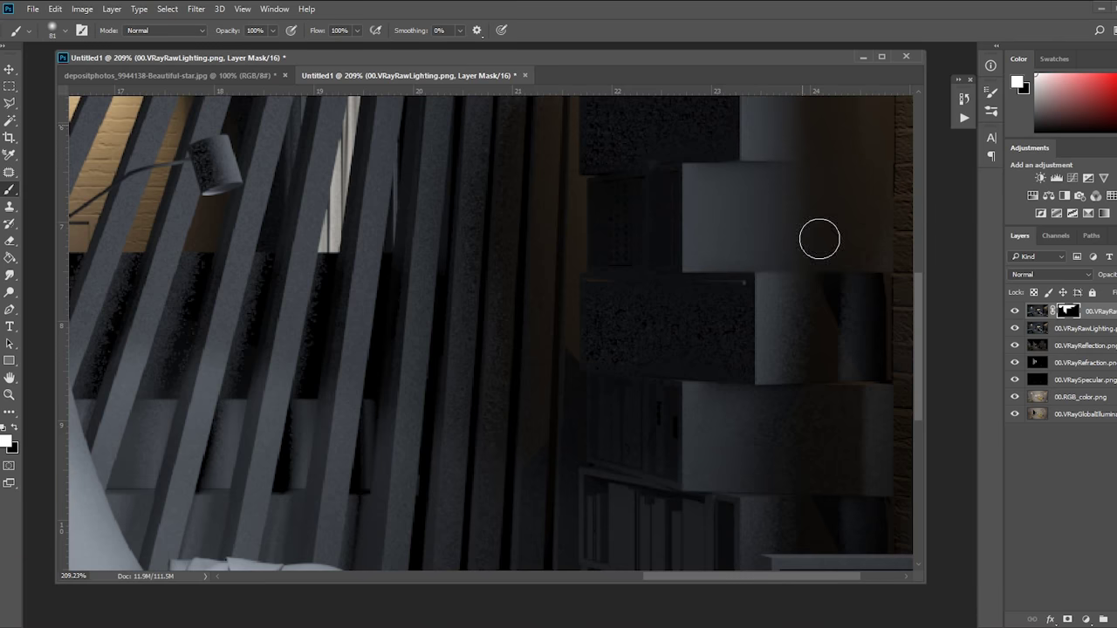
{"action": "scroll", "coordinate": [776, 516], "scroll_direction": "down", "scroll_amount": 3}
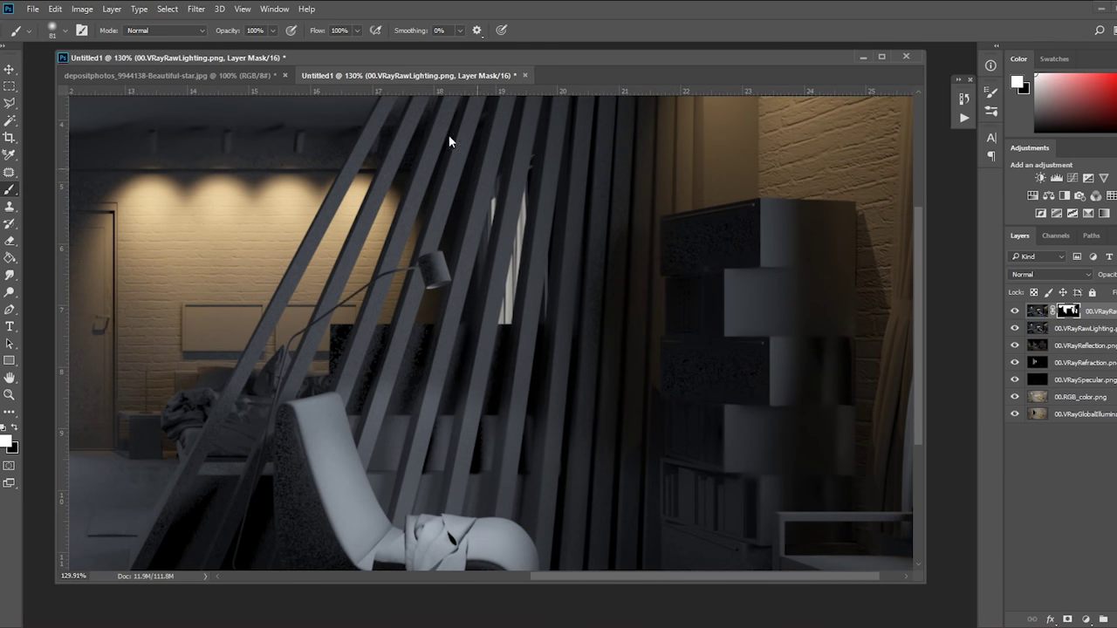
{"action": "scroll", "coordinate": [349, 437], "scroll_direction": "down", "scroll_amount": 3}
{"action": "scroll", "coordinate": [519, 366], "scroll_direction": "up", "scroll_amount": 2}
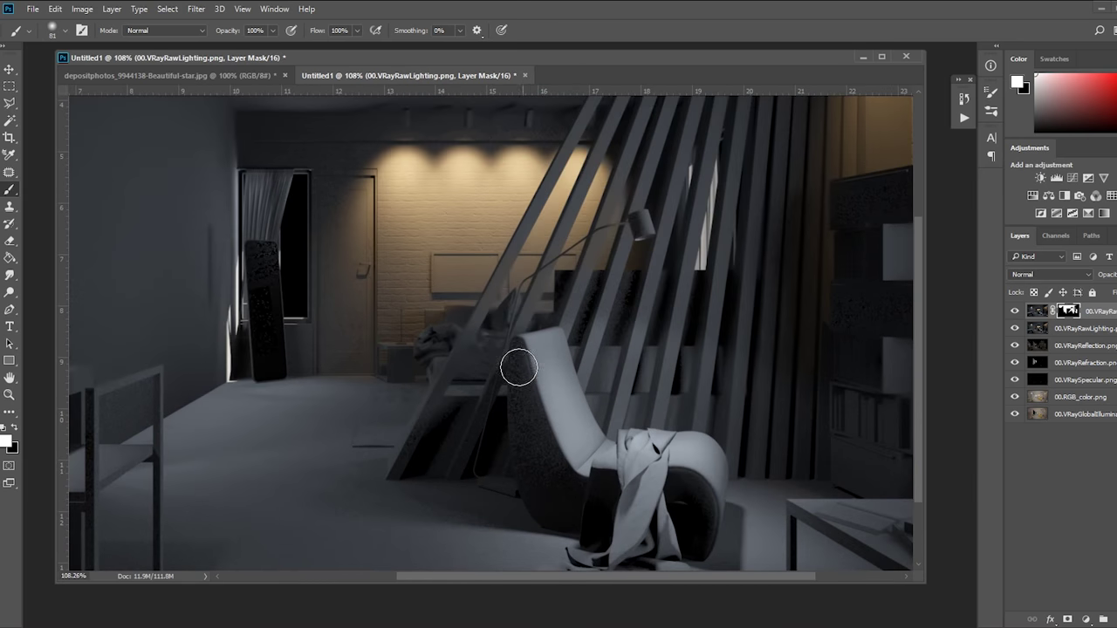
{"action": "scroll", "coordinate": [524, 392], "scroll_direction": "down", "scroll_amount": 2}
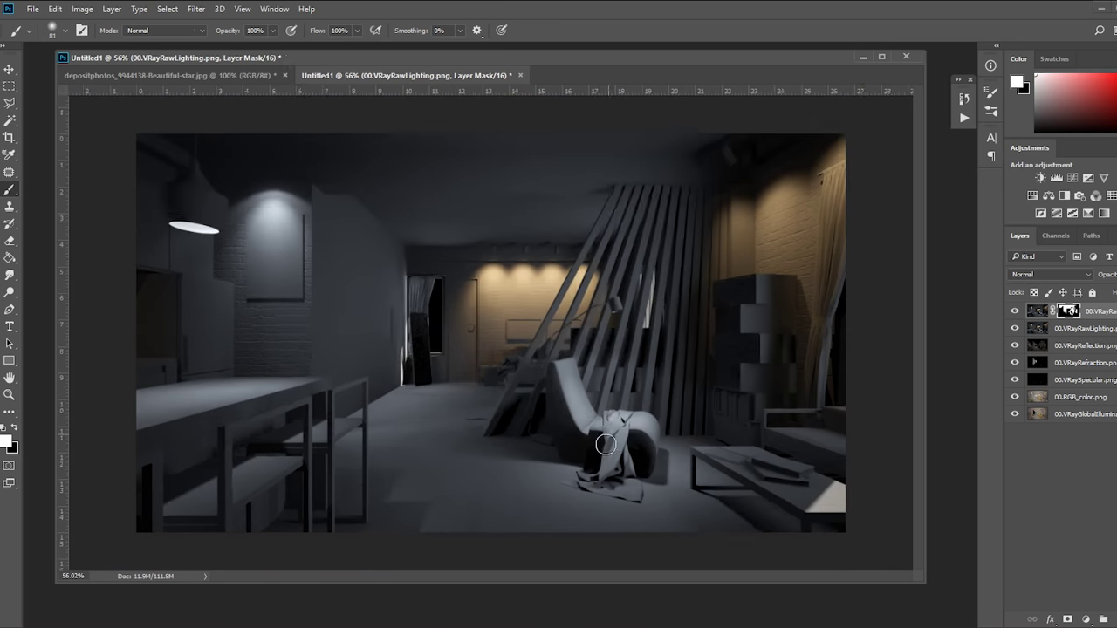
{"action": "scroll", "coordinate": [224, 287], "scroll_direction": "up", "scroll_amount": 1}
{"action": "scroll", "coordinate": [254, 364], "scroll_direction": "up", "scroll_amount": 1}
{"action": "scroll", "coordinate": [175, 262], "scroll_direction": "down", "scroll_amount": 1}
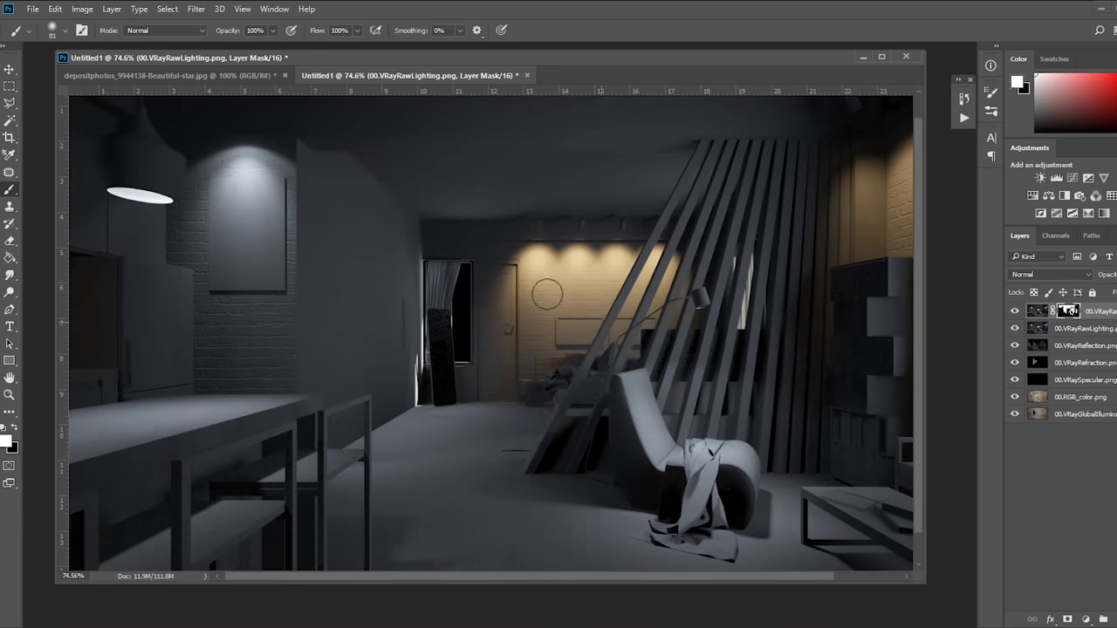
{"action": "scroll", "coordinate": [212, 137], "scroll_direction": "up", "scroll_amount": 2}
{"action": "scroll", "coordinate": [134, 105], "scroll_direction": "up", "scroll_amount": 1}
{"action": "scroll", "coordinate": [184, 156], "scroll_direction": "down", "scroll_amount": 1}
{"action": "scroll", "coordinate": [362, 309], "scroll_direction": "down", "scroll_amount": 3}
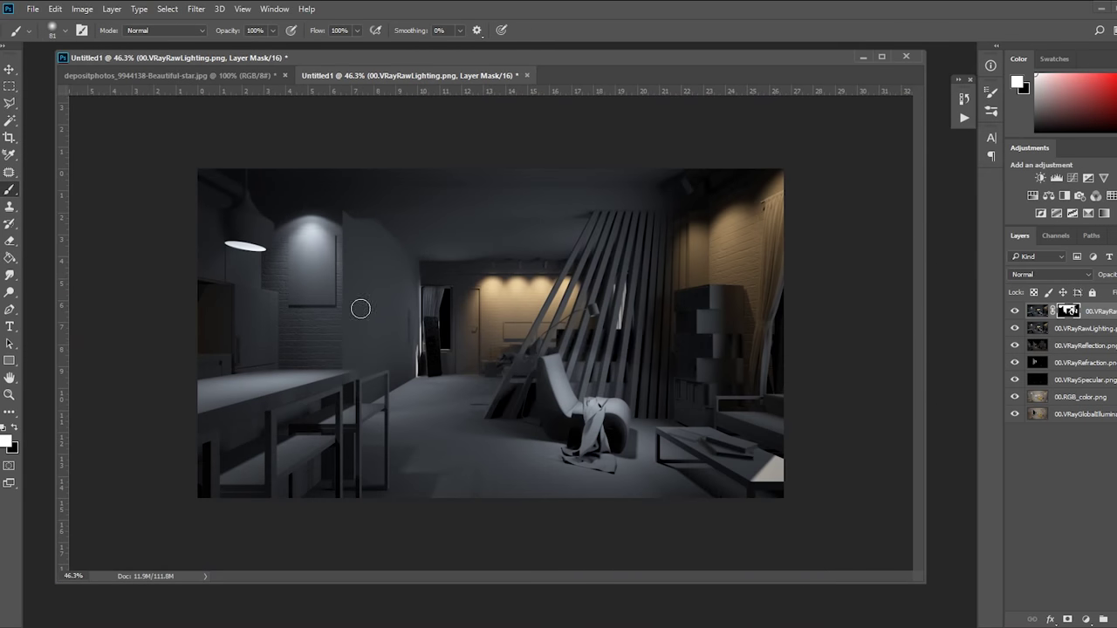
{"action": "scroll", "coordinate": [721, 343], "scroll_direction": "up", "scroll_amount": 1}
{"action": "scroll", "coordinate": [850, 347], "scroll_direction": "down", "scroll_amount": 1}
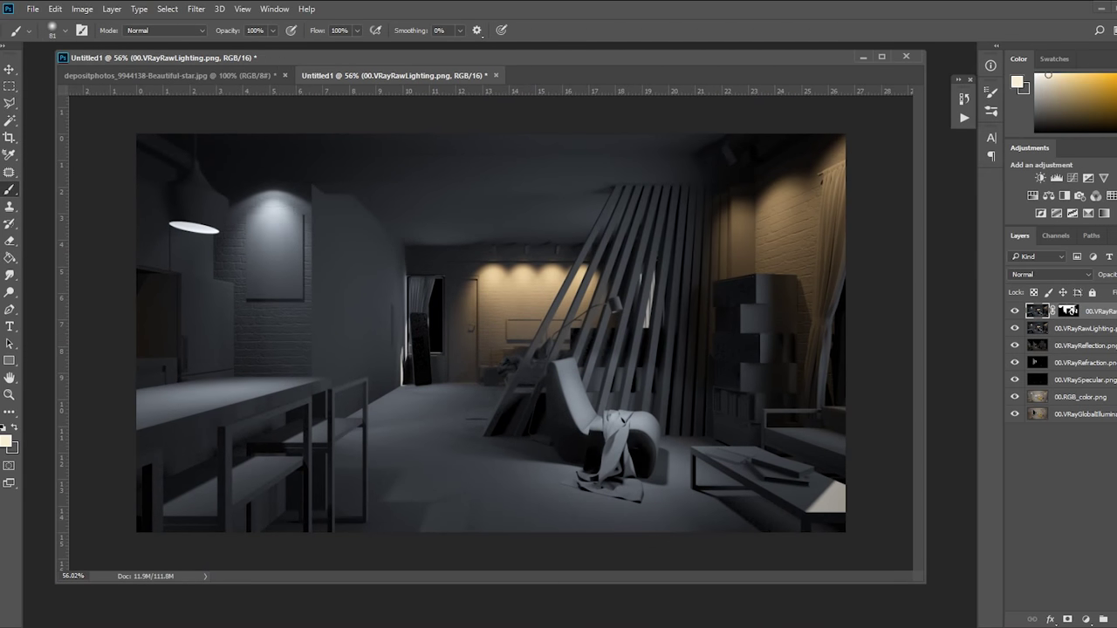
Merge the masked lighting layer down as Soft Light at lower opacity; move GlobalIllumination to top.
{"action": "right_click", "coordinate": [1041, 312]}
{"action": "left_click", "coordinate": [1017, 544]}
{"action": "left_click", "coordinate": [1048, 274]}
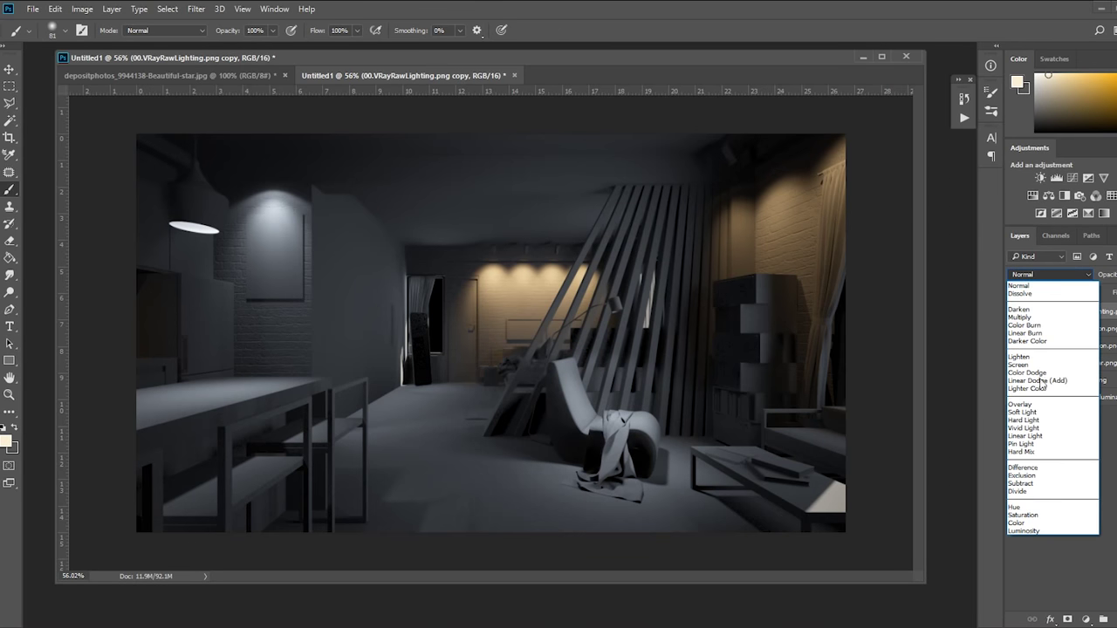
{"action": "left_click", "coordinate": [1042, 411]}
{"action": "left_click_drag", "start_coordinate": [1107, 278], "coordinate": [1097, 279]}
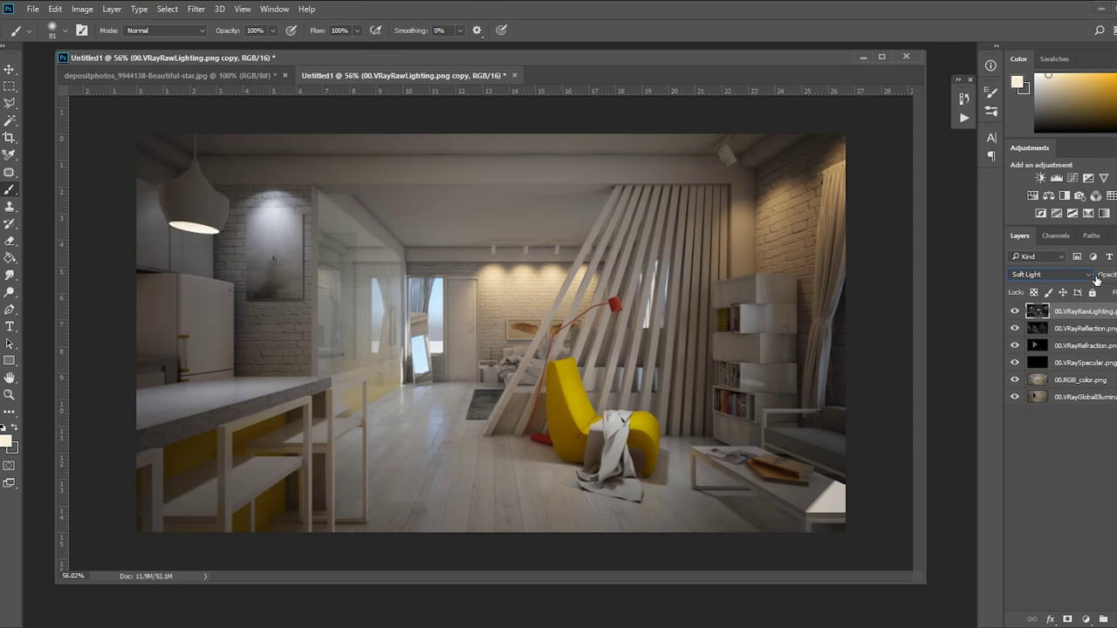
{"action": "left_click_drag", "start_coordinate": [1023, 399], "coordinate": [1047, 311]}
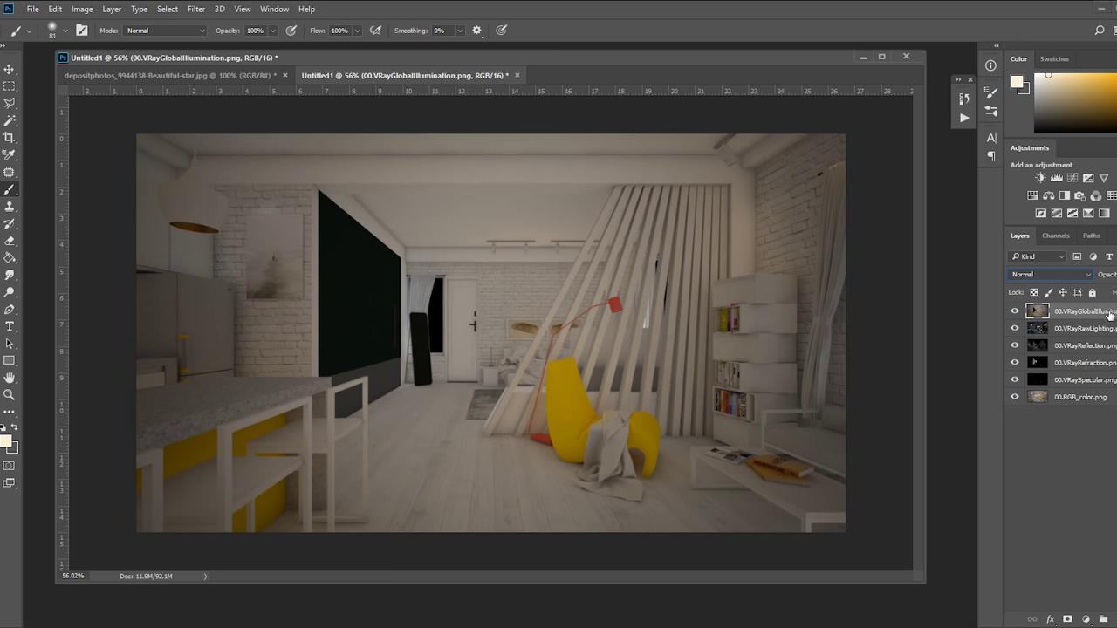
Blend VRayGlobalIllumination in Screen at 77% opacity and add Curves above 00.RGB_color.png.
{"action": "left_click", "coordinate": [1014, 311]}
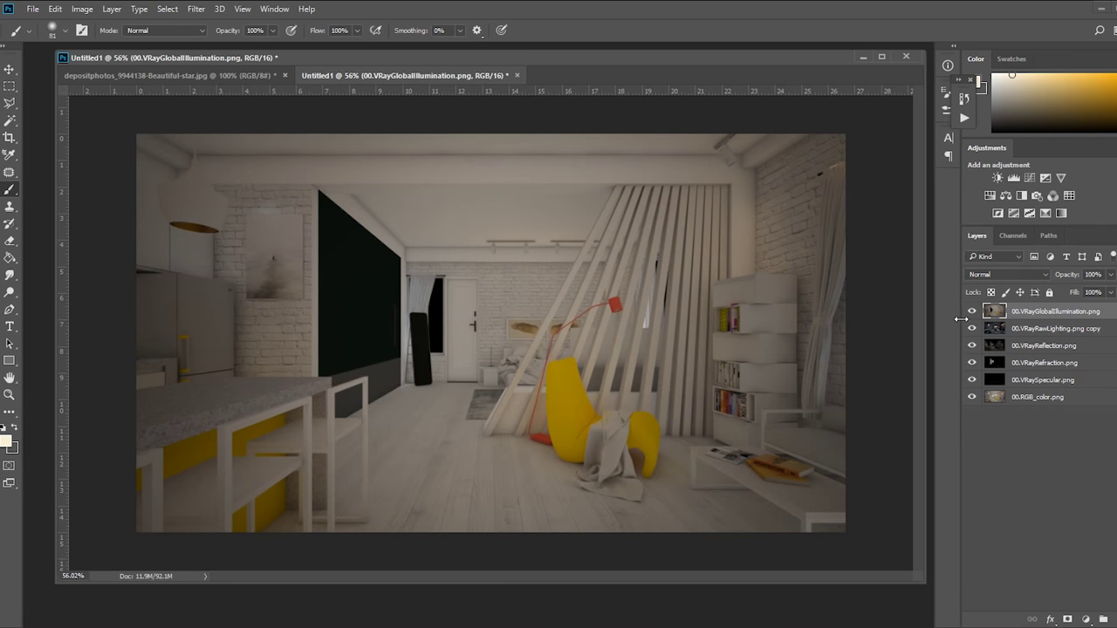
{"action": "left_click_drag", "start_coordinate": [1004, 317], "coordinate": [967, 317]}
{"action": "left_click", "coordinate": [1015, 276]}
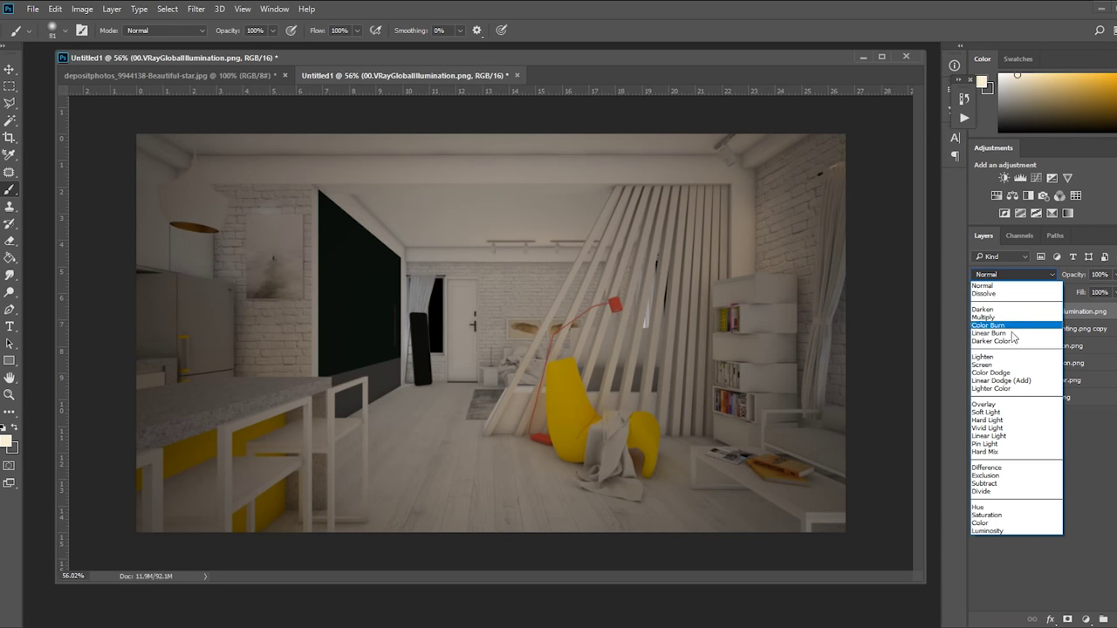
{"action": "left_click", "coordinate": [1004, 368]}
{"action": "double_click", "coordinate": [978, 311]}
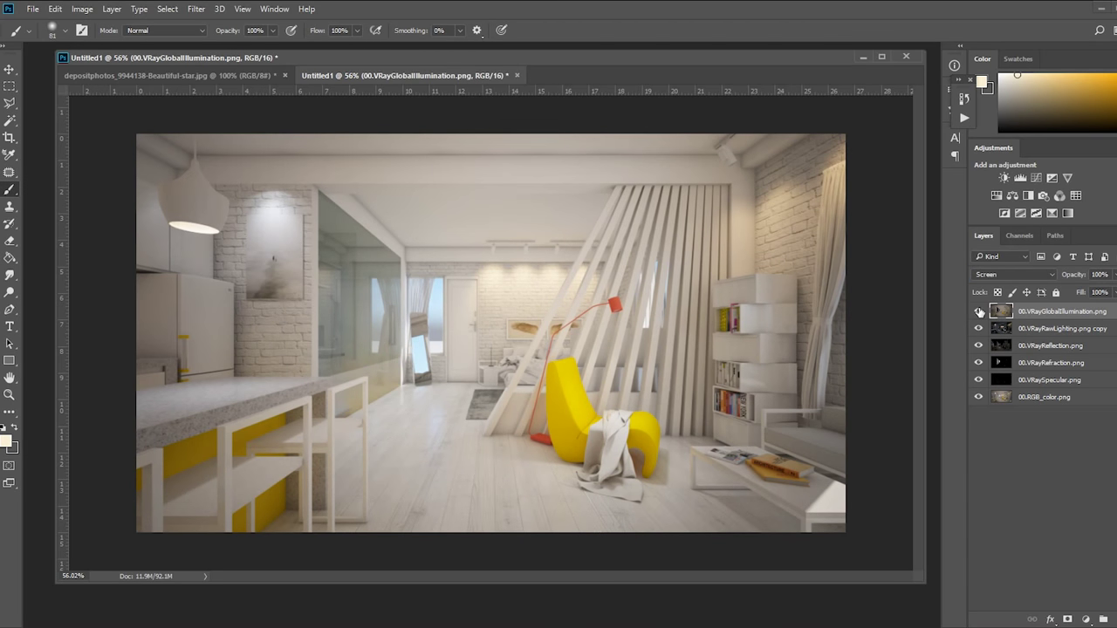
{"action": "double_click", "coordinate": [979, 311]}
{"action": "left_click_drag", "start_coordinate": [1079, 276], "coordinate": [1059, 277]}
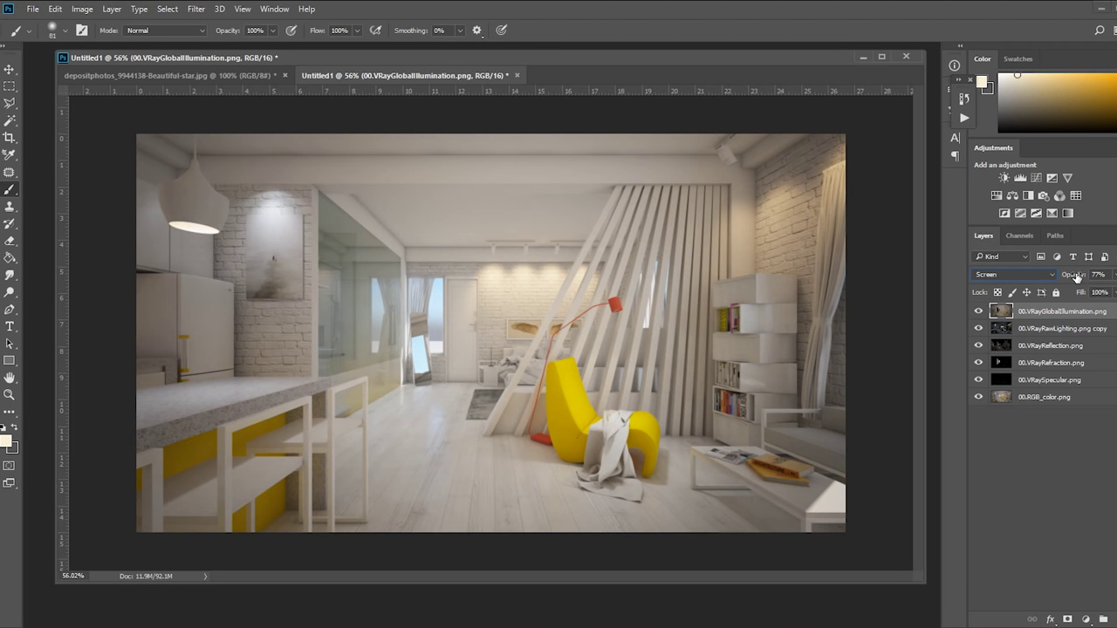
{"action": "left_click", "coordinate": [1053, 398]}
{"action": "left_click", "coordinate": [1036, 177]}
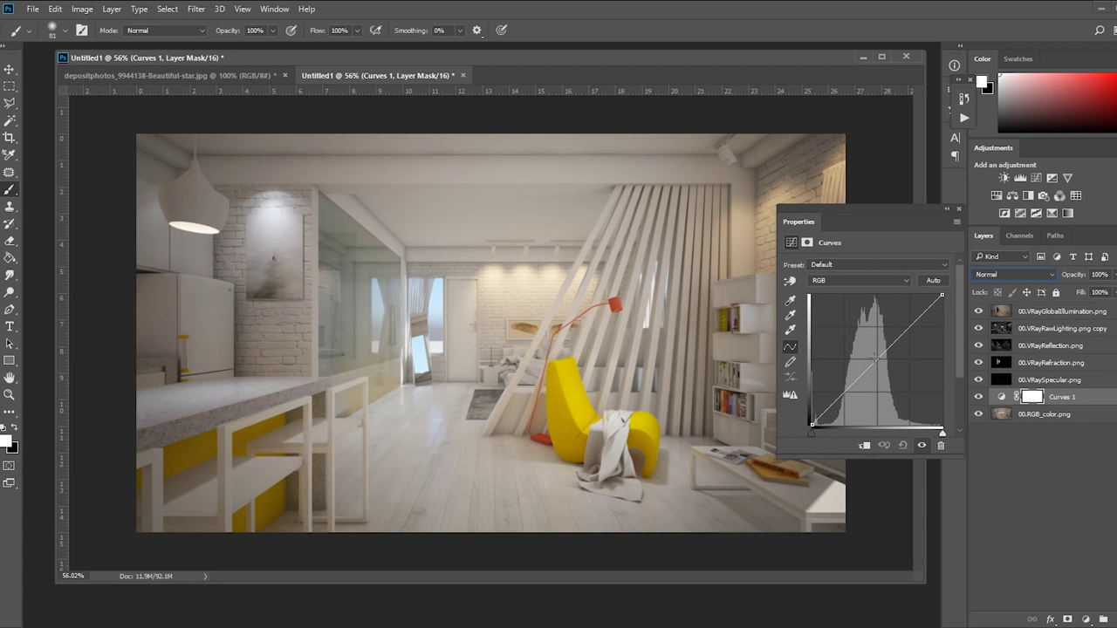
Add a Levels adjustment raising the black input and pulling the white input to 225.
{"action": "left_click", "coordinate": [1021, 178]}
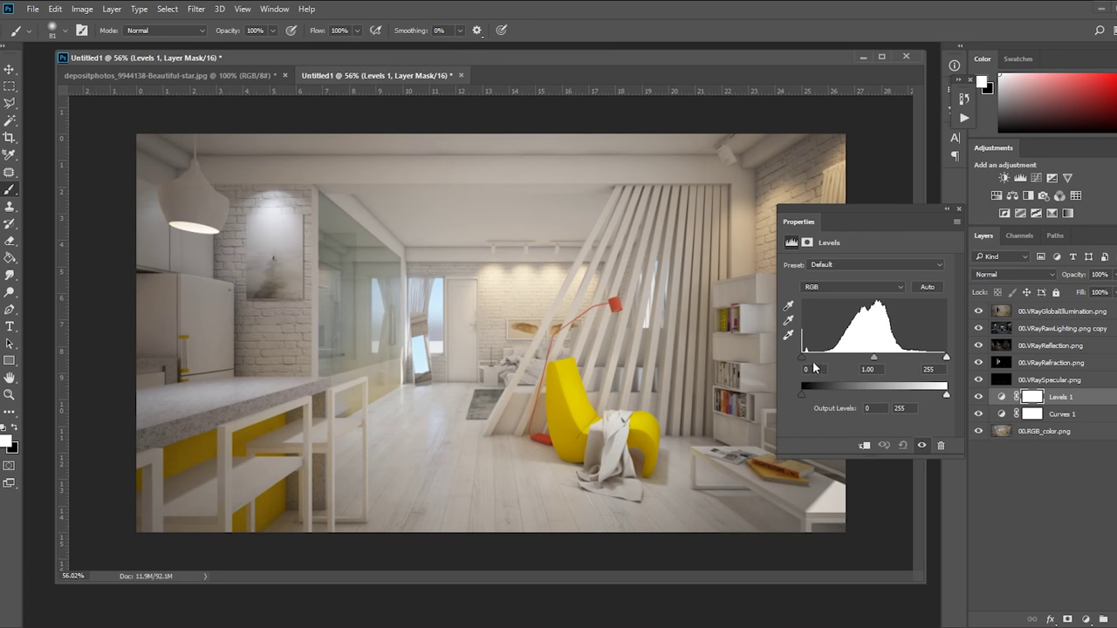
{"action": "left_click_drag", "start_coordinate": [802, 358], "coordinate": [820, 359]}
{"action": "left_click_drag", "start_coordinate": [947, 358], "coordinate": [931, 362]}
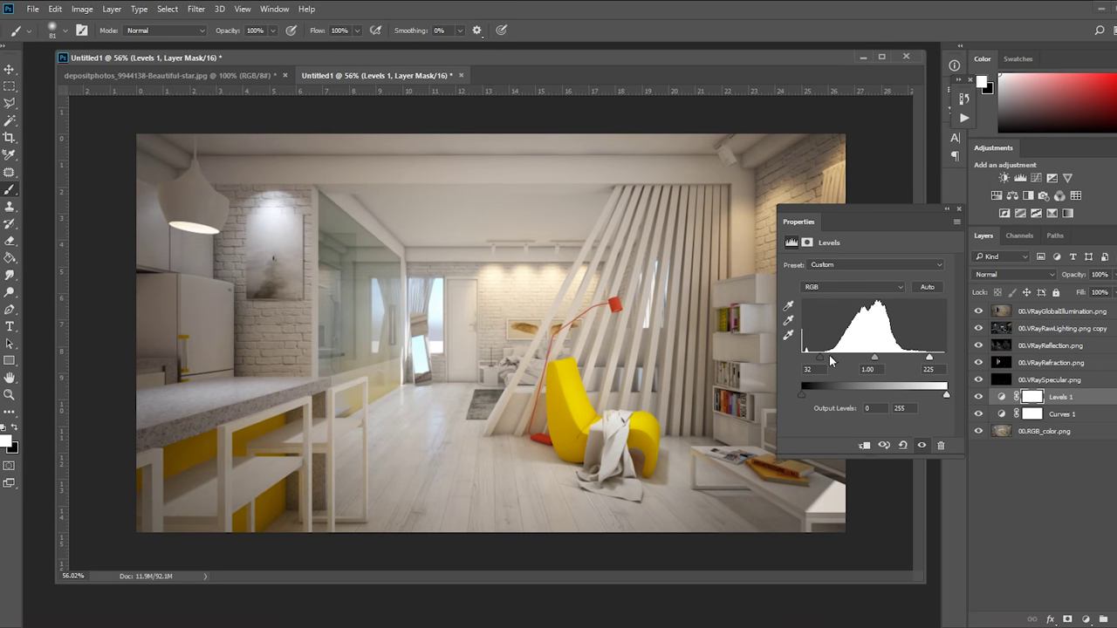
{"action": "left_click_drag", "start_coordinate": [821, 358], "coordinate": [828, 360]}
{"action": "left_click", "coordinate": [959, 210]}
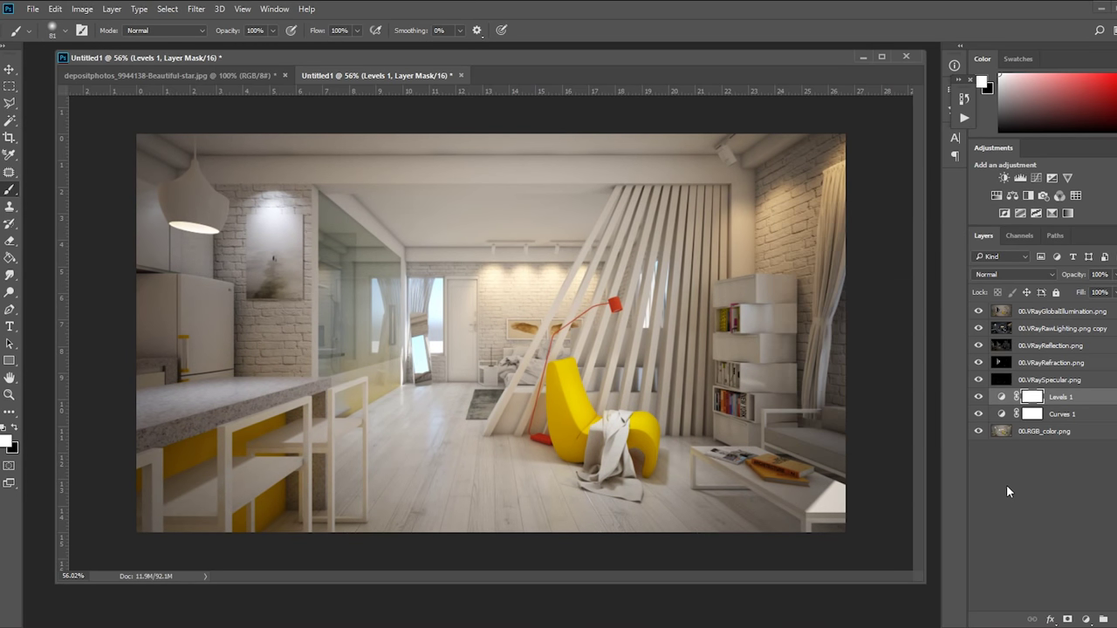
Nudge the Curves 1 midpoint, then stamp all visible layers into a new Layer 1.
{"action": "left_click", "coordinate": [1007, 433]}
{"action": "key", "text": "alt+period"}
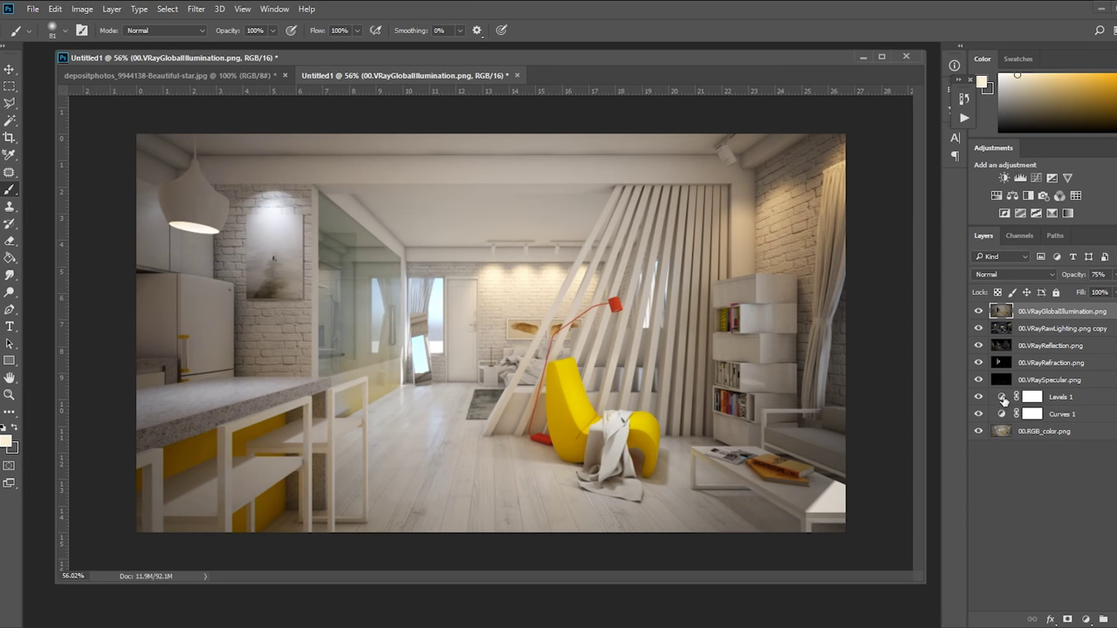
{"action": "double_click", "coordinate": [1002, 413]}
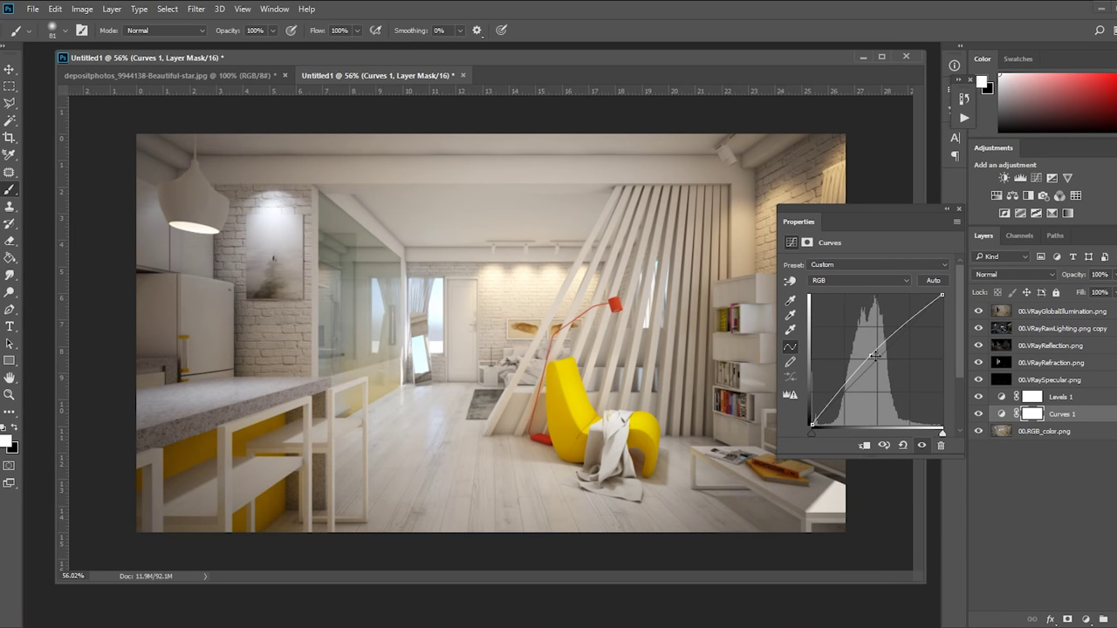
{"action": "left_click_drag", "start_coordinate": [874, 357], "coordinate": [874, 356]}
{"action": "left_click", "coordinate": [957, 210]}
{"action": "left_click", "coordinate": [1019, 308]}
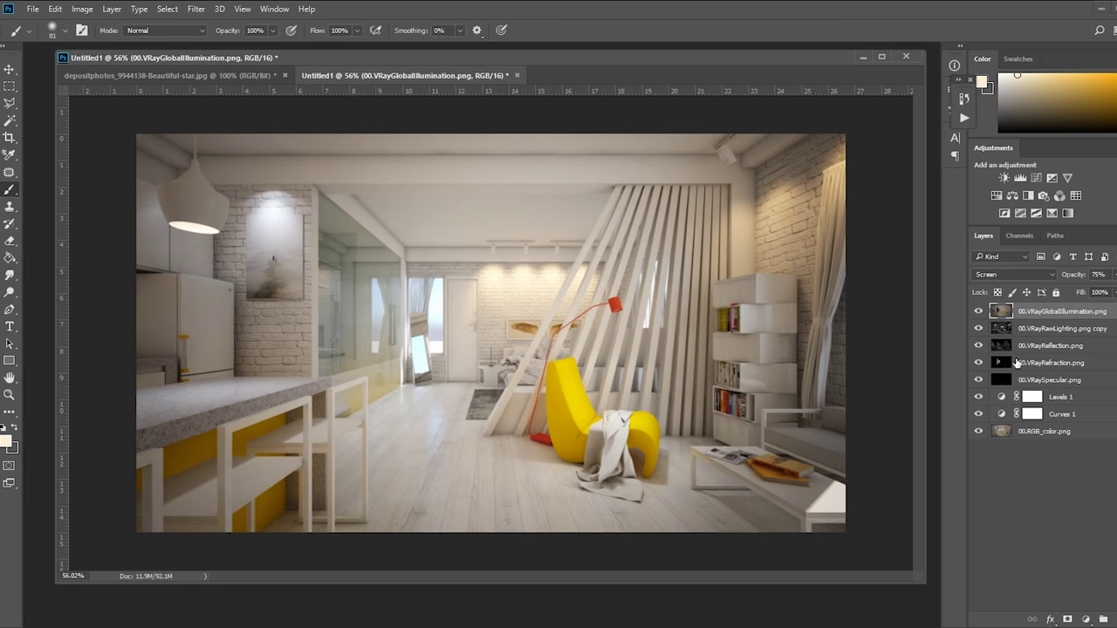
{"action": "key", "text": "ctrl+shift+alt+e"}
Run Camera Raw on Layer 1, sampling white balance and nudging Temperature warmer.
{"action": "left_click", "coordinate": [197, 9]}
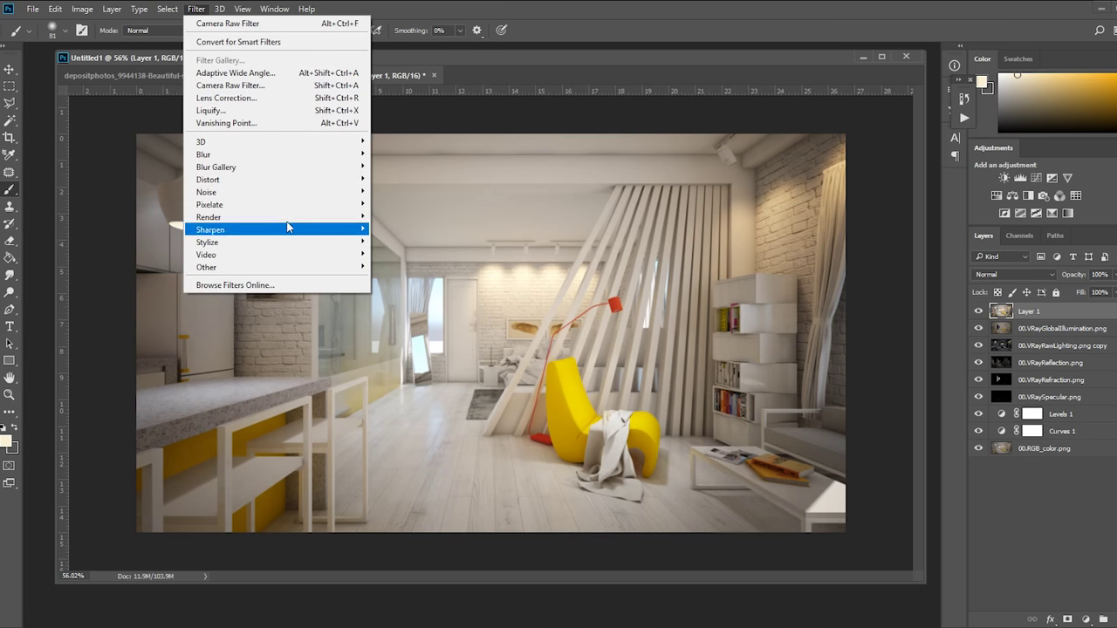
{"action": "left_click", "coordinate": [273, 100]}
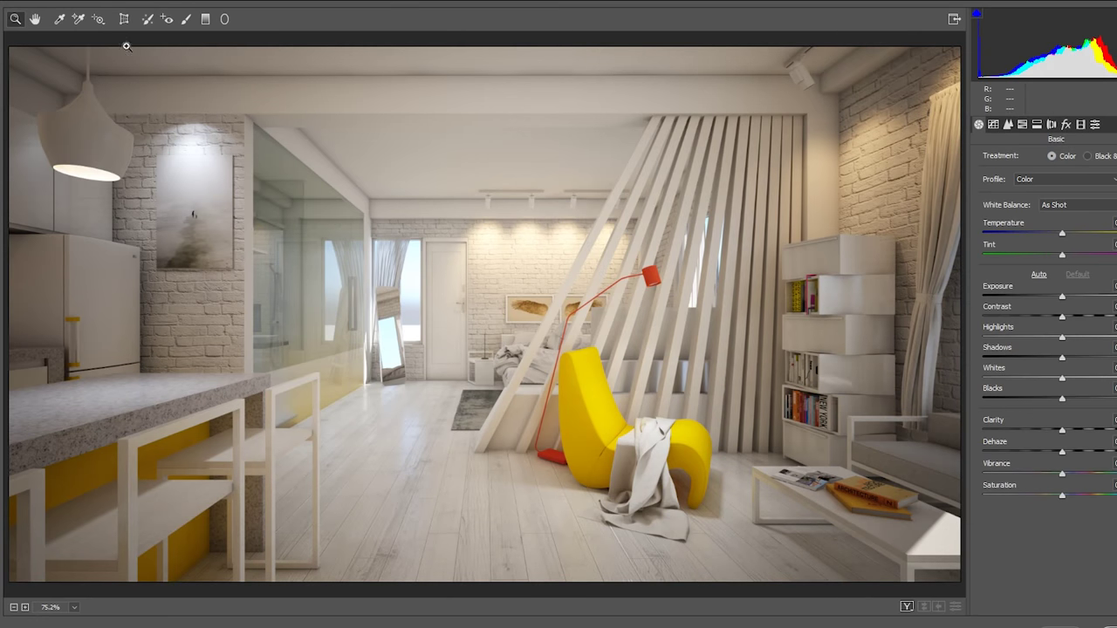
{"action": "left_click", "coordinate": [59, 18]}
{"action": "left_click", "coordinate": [470, 119]}
{"action": "left_click", "coordinate": [525, 138]}
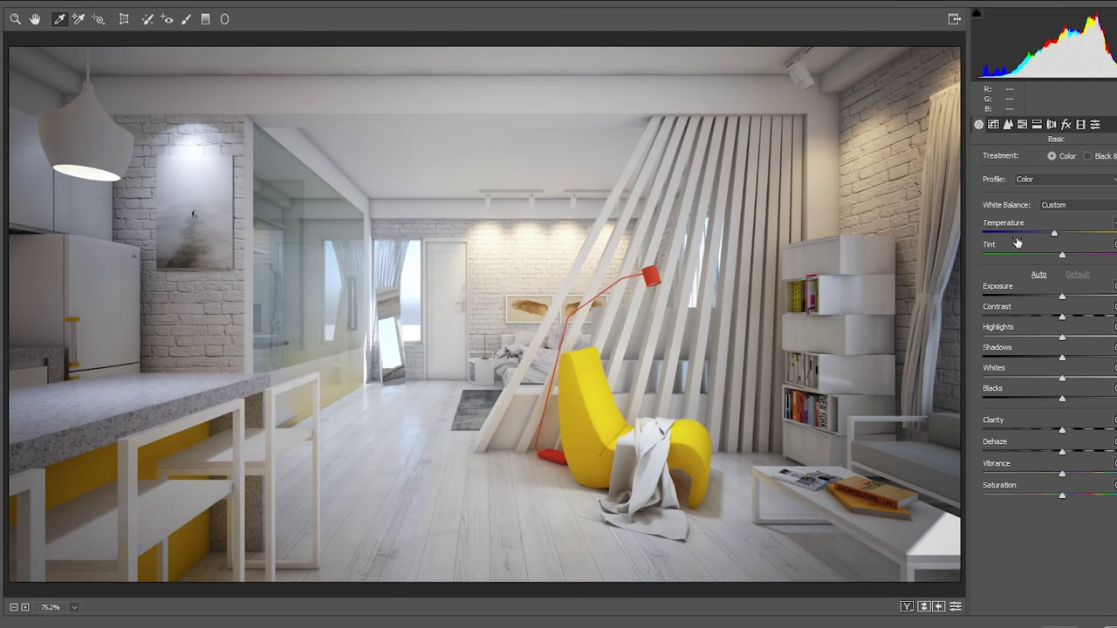
{"action": "left_click_drag", "start_coordinate": [998, 225], "coordinate": [1013, 224]}
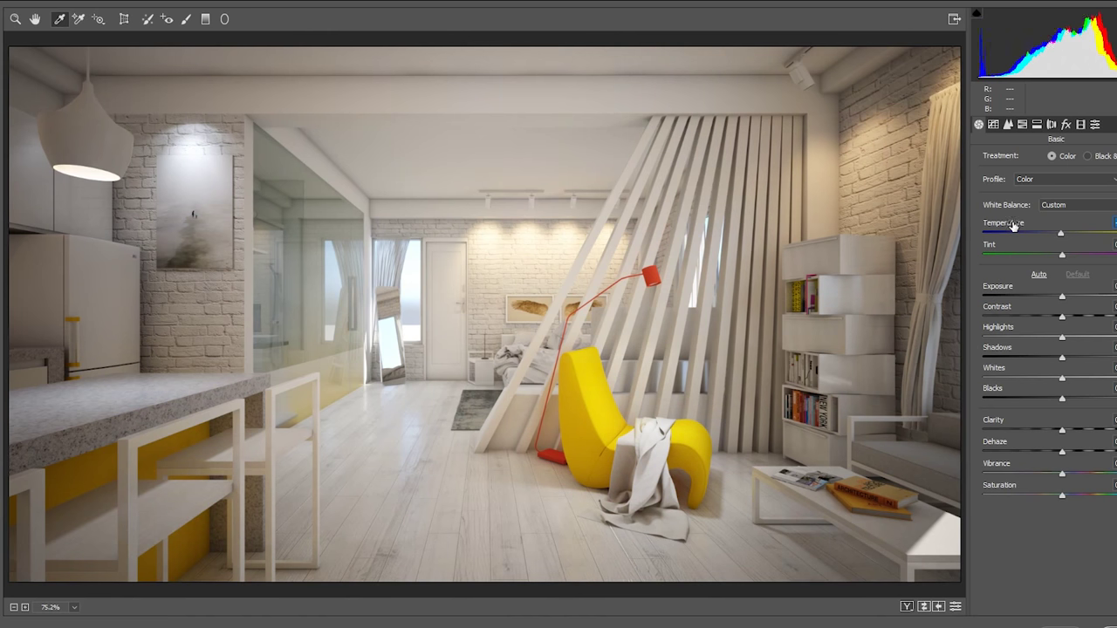
Resample white balance, warm Temperature further, raise Contrast and lift Shadows.
{"action": "left_click", "coordinate": [551, 162]}
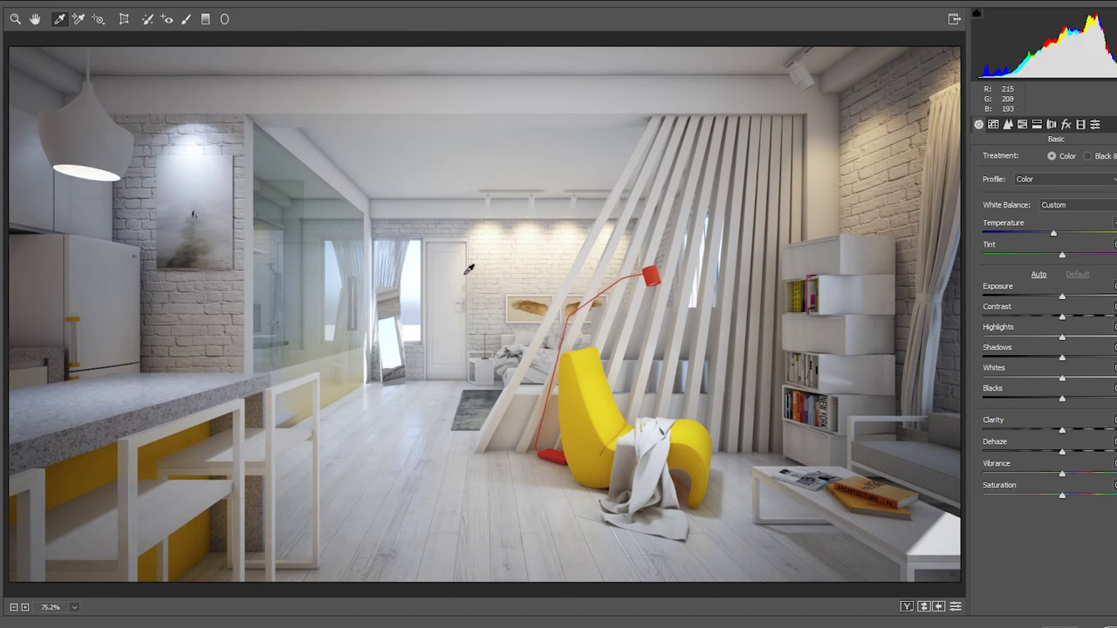
{"action": "left_click", "coordinate": [467, 278]}
{"action": "left_click", "coordinate": [270, 459]}
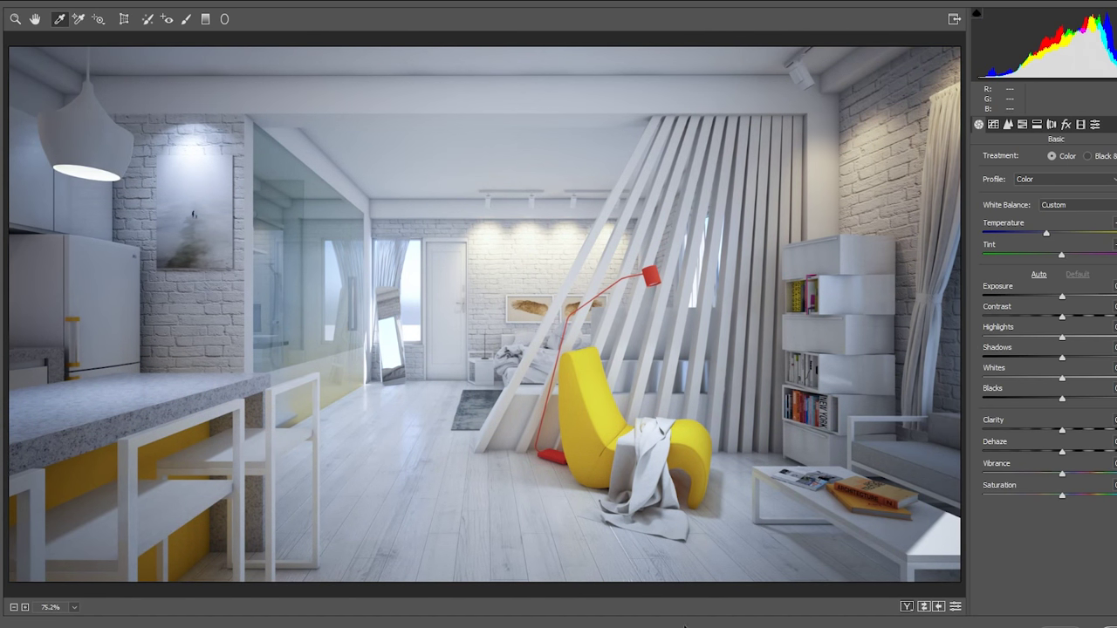
{"action": "left_click", "coordinate": [100, 133]}
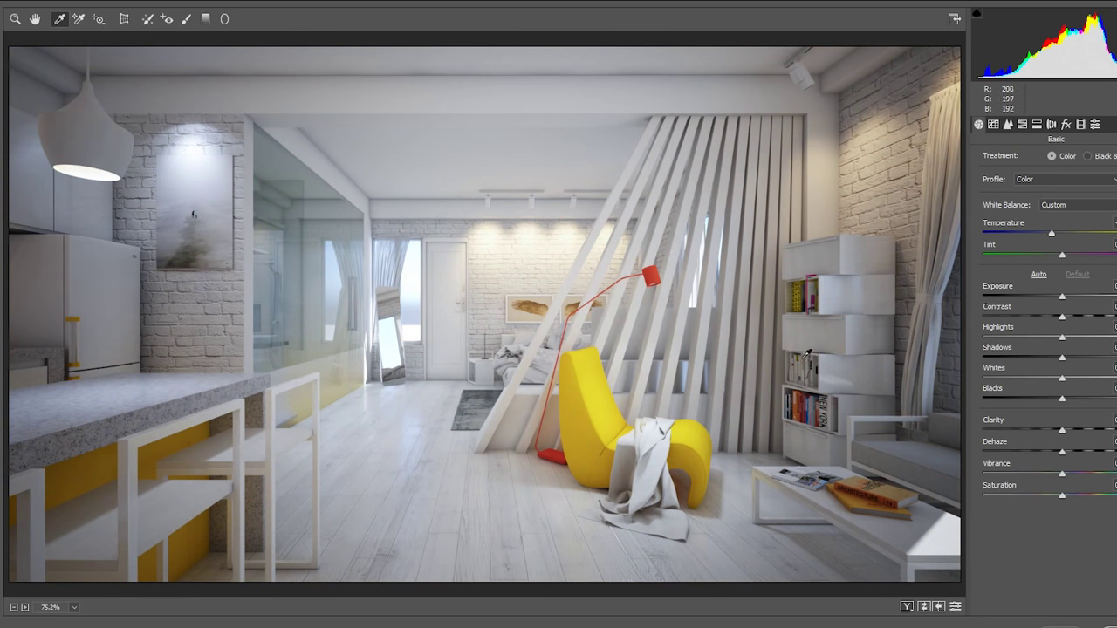
{"action": "left_click_drag", "start_coordinate": [1028, 226], "coordinate": [1031, 245]}
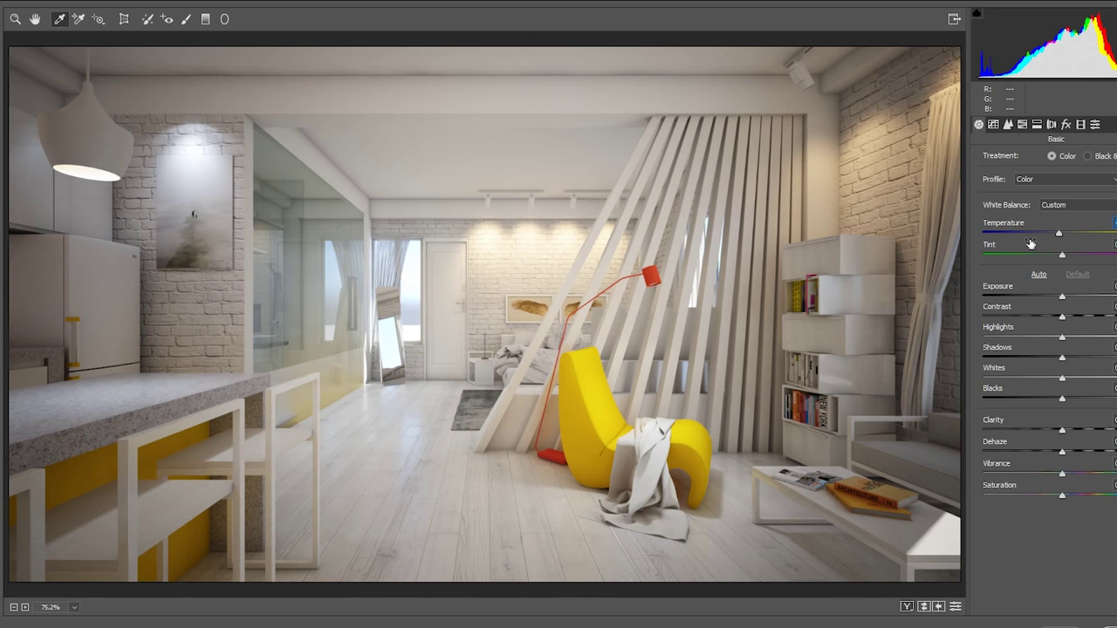
{"action": "left_click_drag", "start_coordinate": [1004, 311], "coordinate": [1013, 314]}
{"action": "left_click_drag", "start_coordinate": [1008, 356], "coordinate": [1047, 373]}
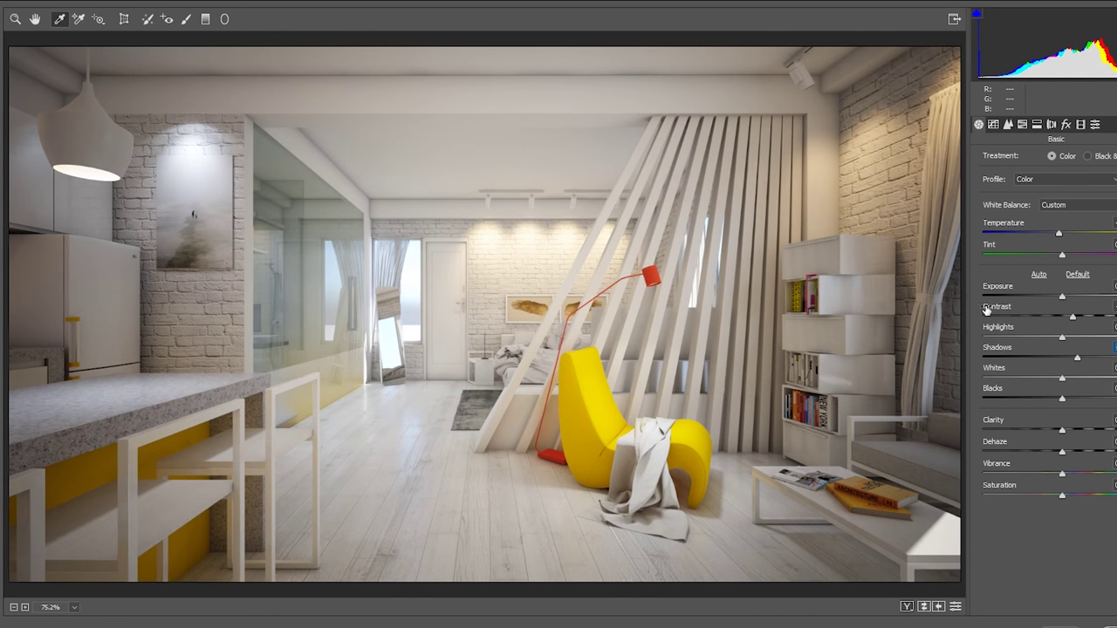
{"action": "left_click_drag", "start_coordinate": [985, 311], "coordinate": [1028, 323]}
Apply light luminance and colour noise reduction in the Camera Raw Detail settings.
{"action": "left_click", "coordinate": [1008, 124]}
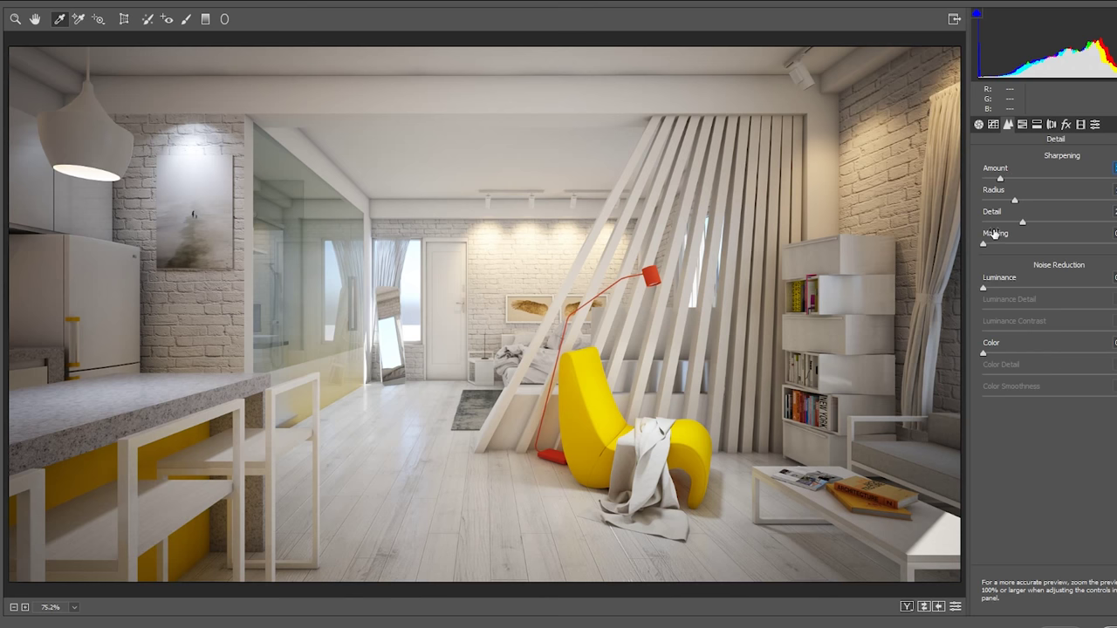
{"action": "left_click_drag", "start_coordinate": [1010, 281], "coordinate": [1018, 282]}
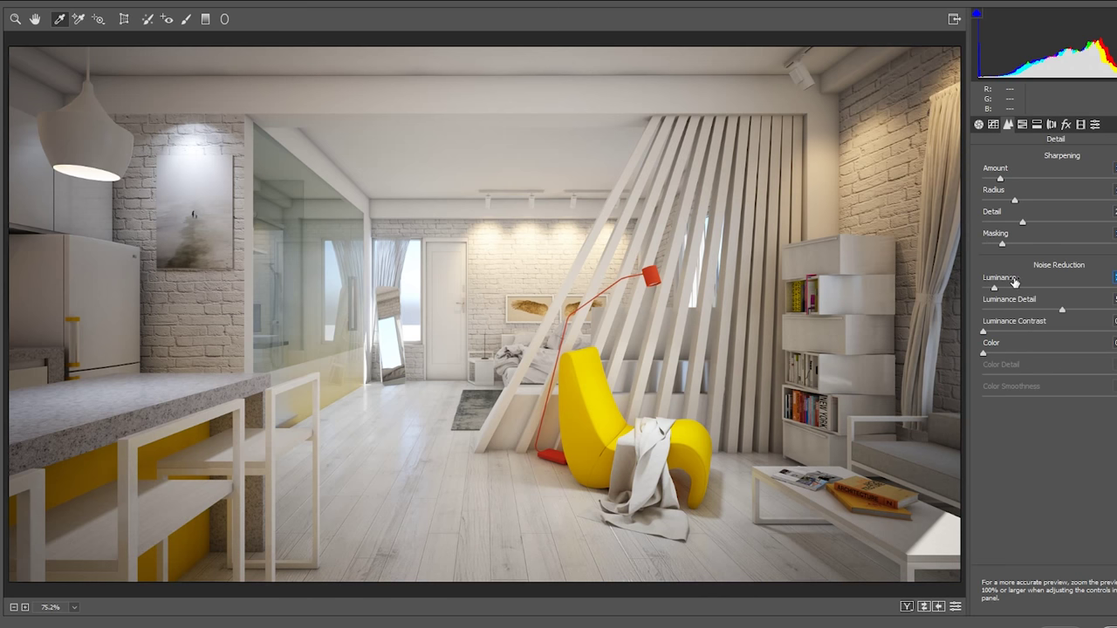
{"action": "left_click_drag", "start_coordinate": [1004, 347], "coordinate": [1014, 348]}
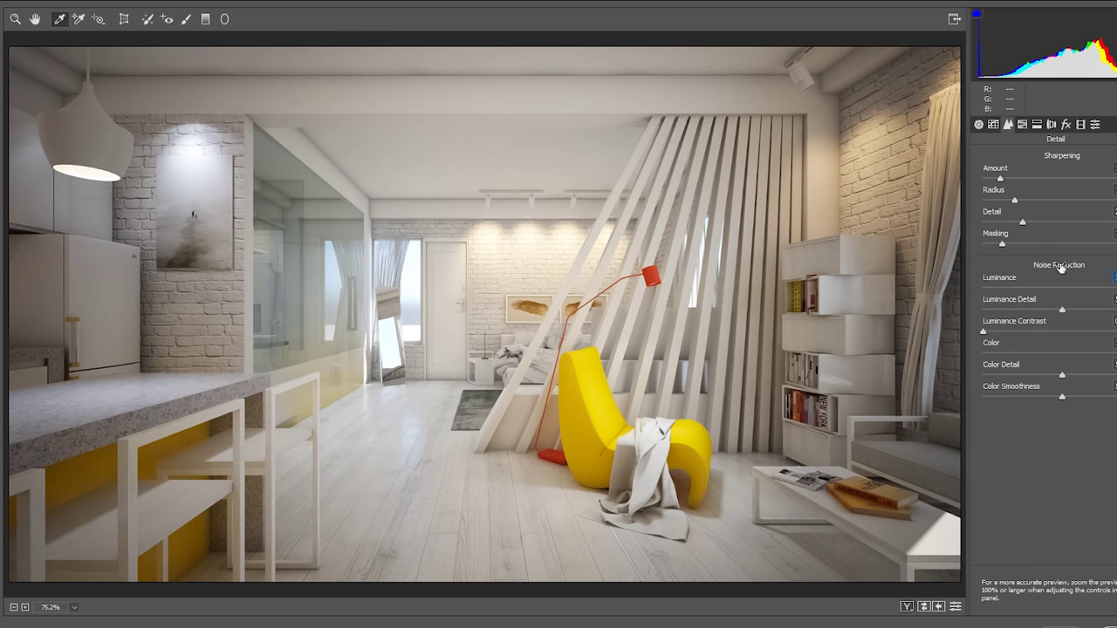
{"action": "double_click", "coordinate": [1056, 280]}
{"action": "left_click_drag", "start_coordinate": [1048, 279], "coordinate": [1049, 282]}
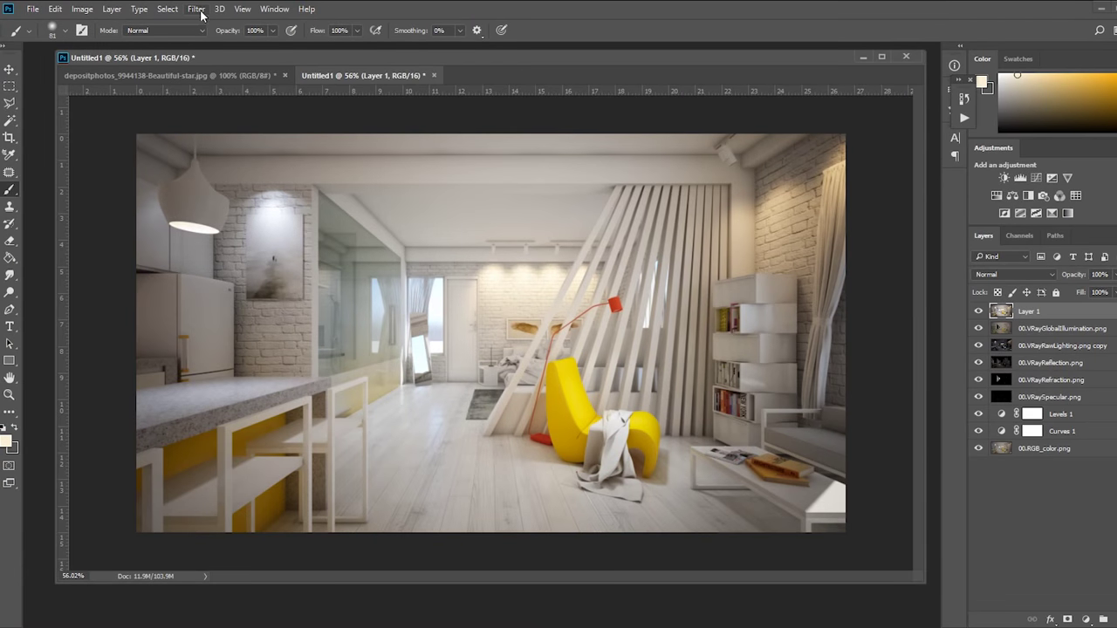
Sharpen Layer 1 with Unsharp Mask and bring up the Beautiful-star.jpg document.
{"action": "left_click", "coordinate": [195, 9]}
{"action": "mouse_move", "coordinate": [210, 229]}
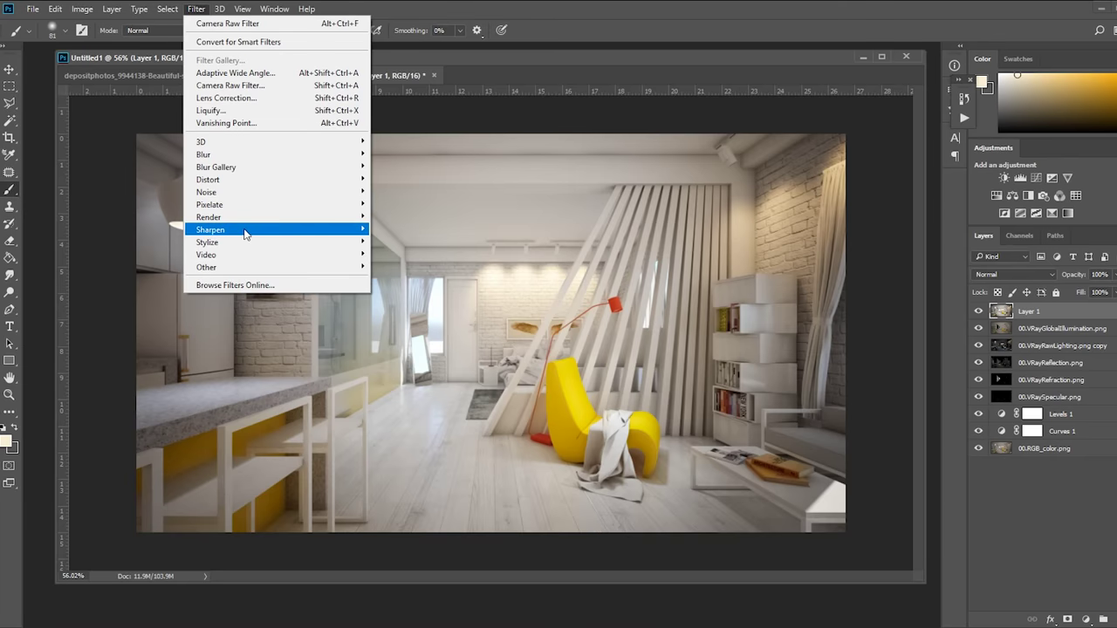
{"action": "left_click", "coordinate": [406, 294]}
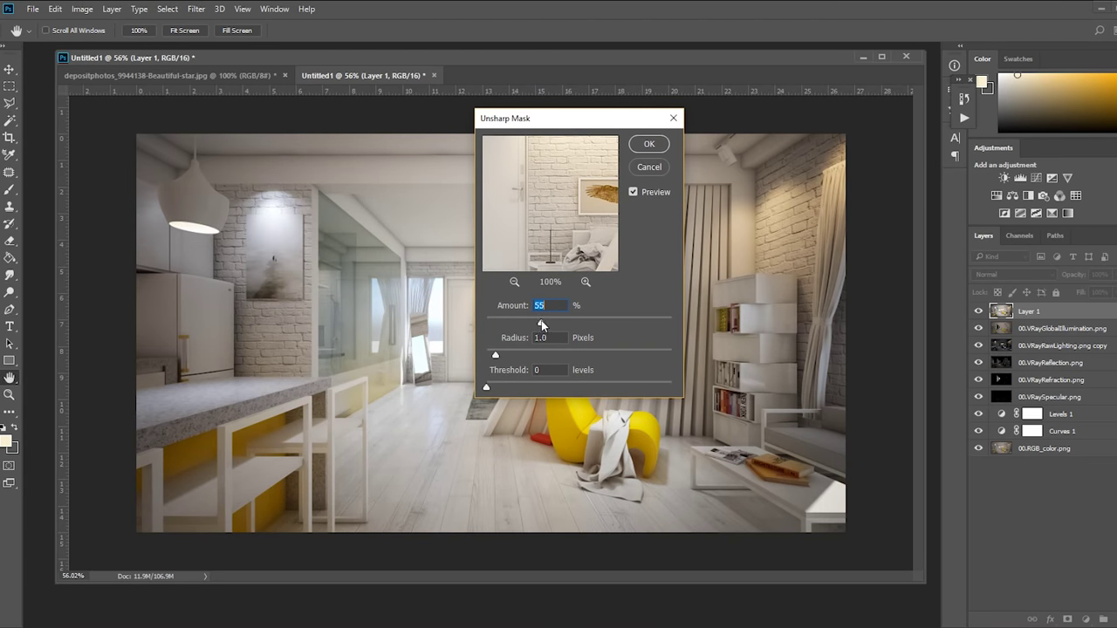
{"action": "left_click", "coordinate": [649, 145]}
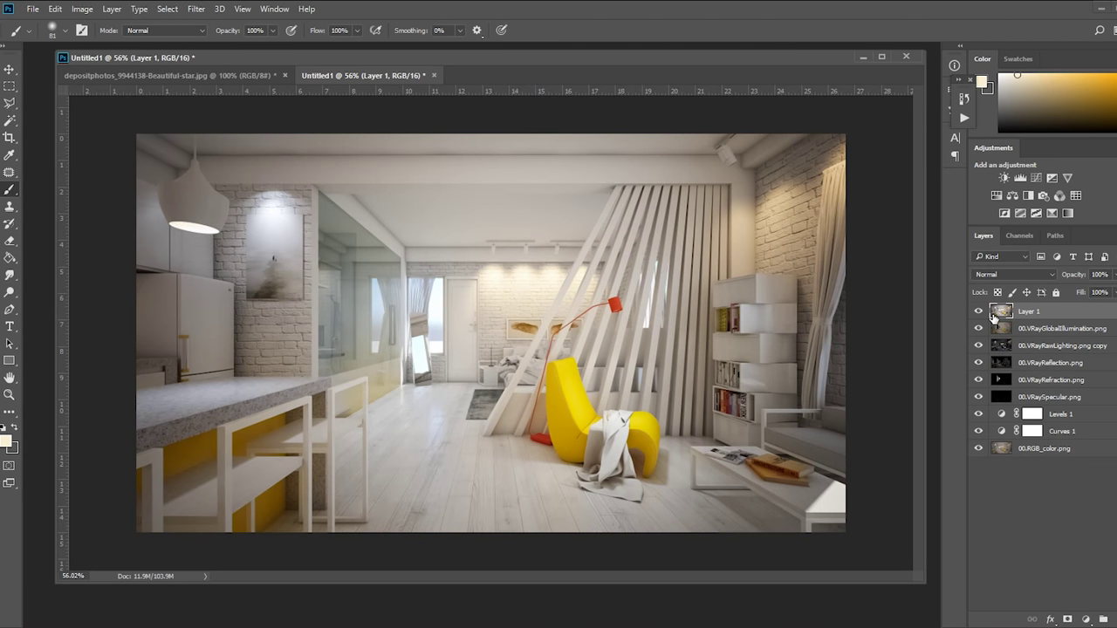
{"action": "left_click", "coordinate": [212, 76]}
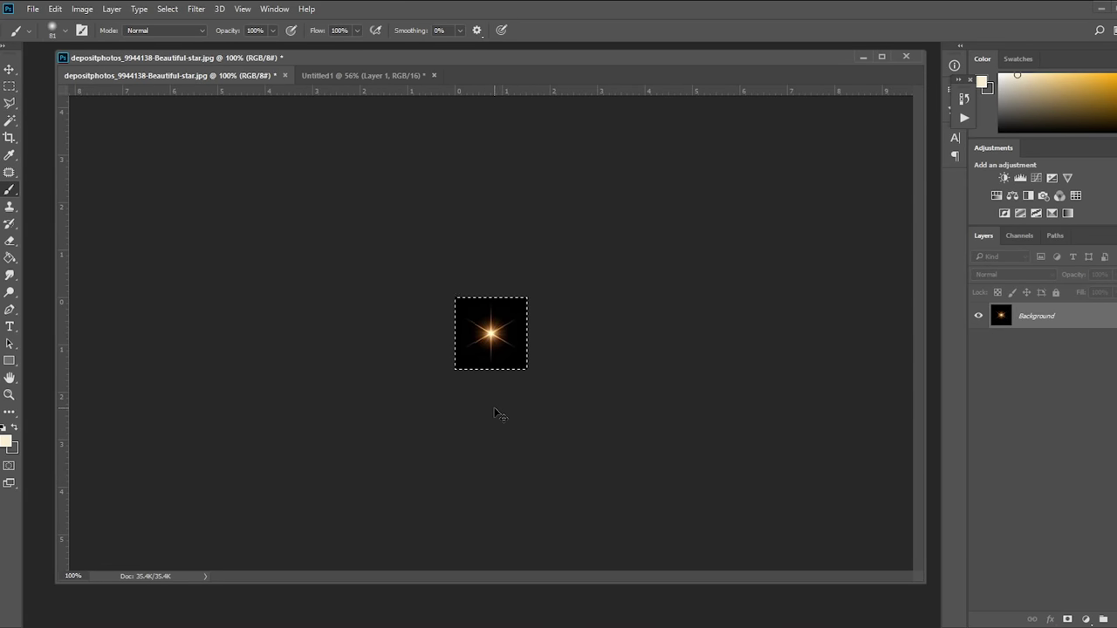
Set the star Layer 2 to Screen and move it onto the red lamp head.
{"action": "left_click", "coordinate": [340, 76]}
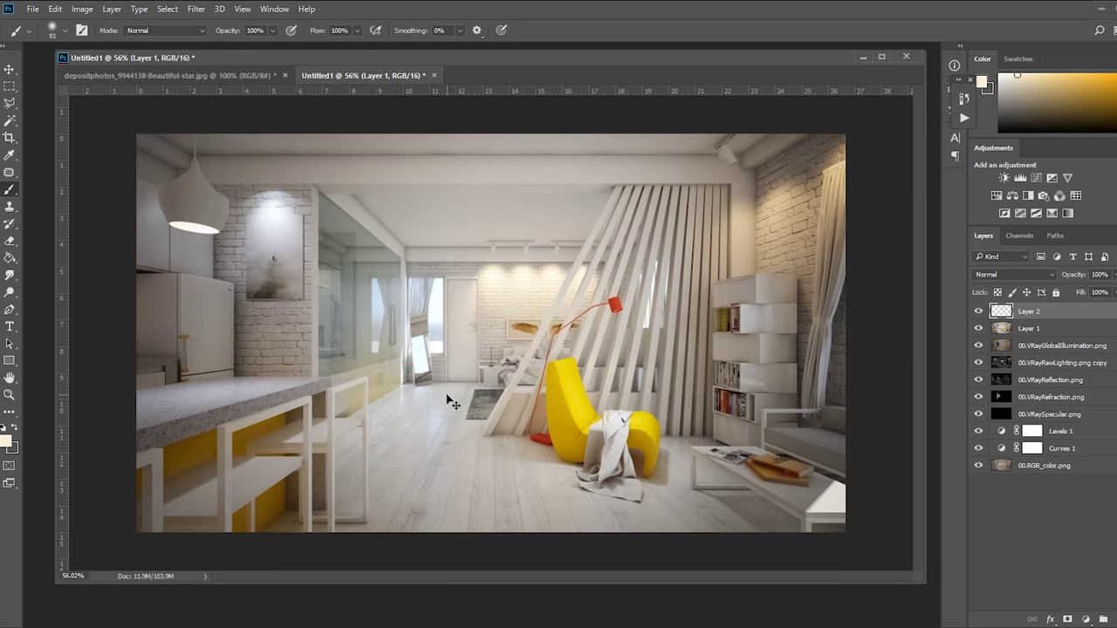
{"action": "left_click", "coordinate": [1031, 275]}
{"action": "left_click", "coordinate": [1013, 368]}
{"action": "key", "text": "v"}
{"action": "mouse_move", "coordinate": [493, 346]}
{"action": "left_mouse_down"}
{"action": "mouse_move", "coordinate": [623, 300]}
{"action": "mouse_move", "coordinate": [613, 310]}
{"action": "mouse_move", "coordinate": [653, 304]}
{"action": "left_mouse_up"}
Squash and skew the star to match the lamp's angle, then settle it on the lamp opening.
{"action": "scroll", "coordinate": [612, 310], "scroll_direction": "up", "scroll_amount": 5}
{"action": "key", "text": "ctrl+t"}
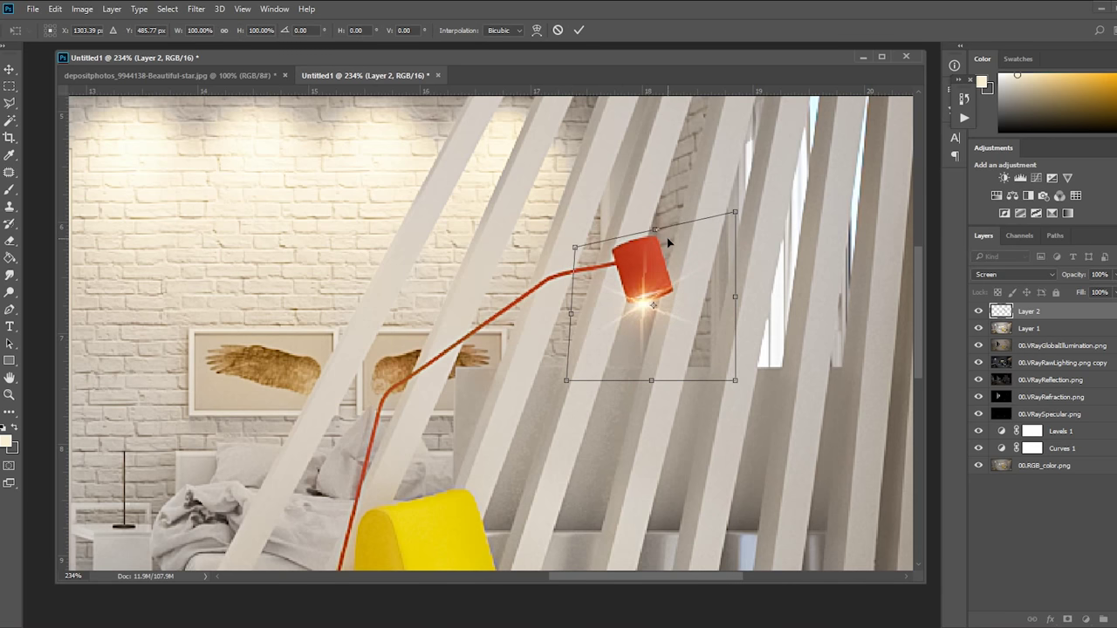
{"action": "mouse_move", "coordinate": [651, 380]}
{"action": "left_mouse_down"}
{"action": "mouse_move", "coordinate": [668, 252]}
{"action": "mouse_move", "coordinate": [670, 297]}
{"action": "mouse_move", "coordinate": [656, 243]}
{"action": "left_mouse_up"}
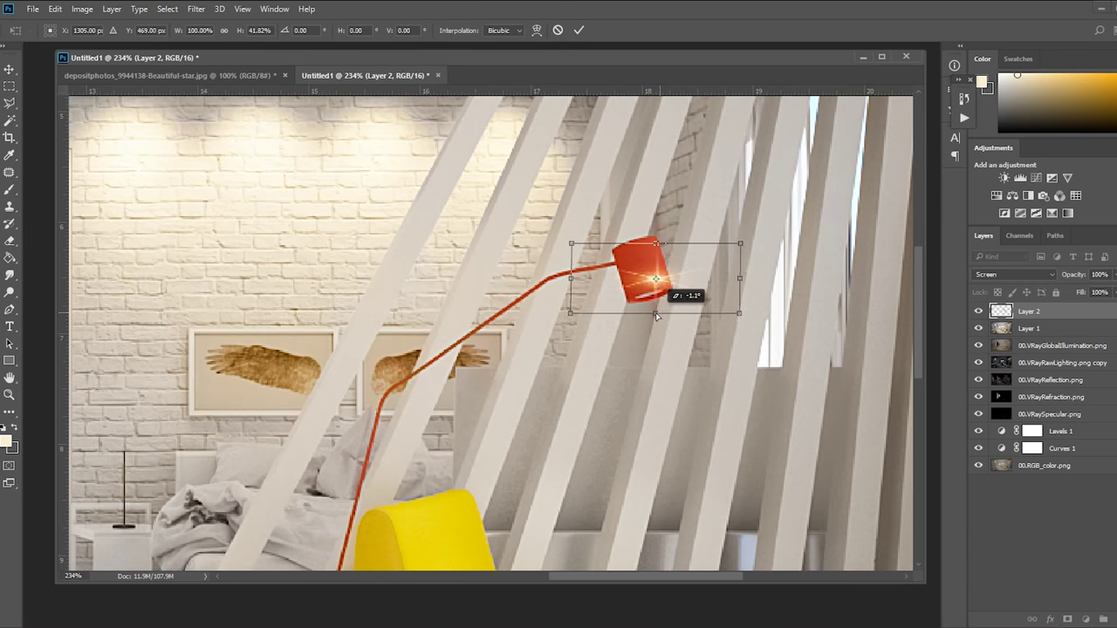
{"action": "key", "text": "Return"}
{"action": "mouse_move", "coordinate": [654, 284]}
{"action": "left_mouse_down"}
{"action": "mouse_move", "coordinate": [655, 306]}
{"action": "mouse_move", "coordinate": [650, 294]}
{"action": "left_mouse_up"}
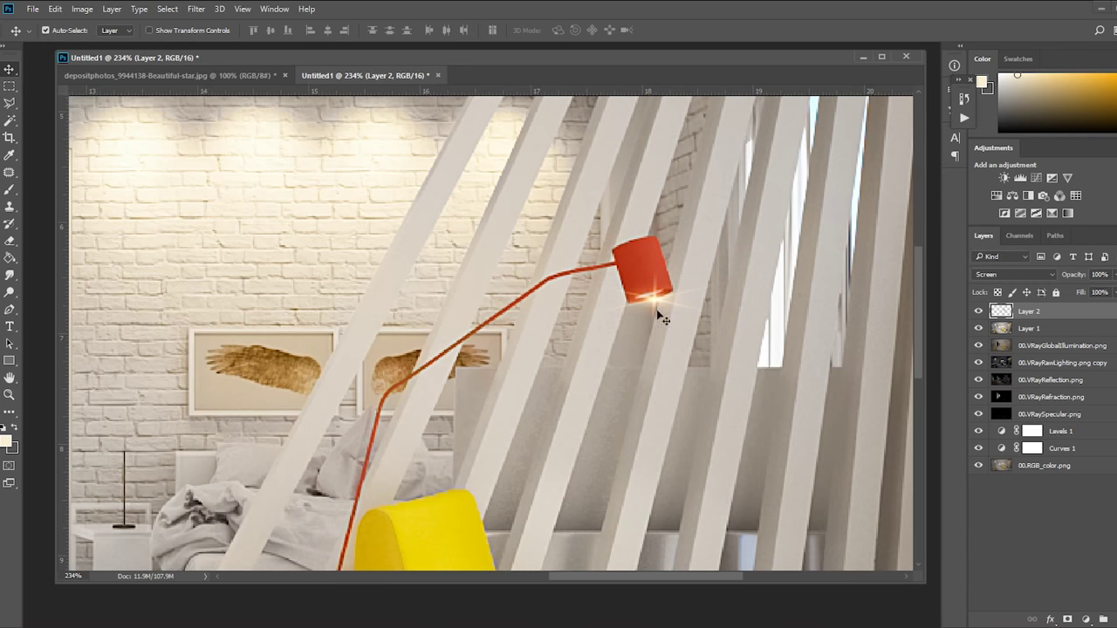
Duplicate the Layer 2 star flare and place the copy under the ceiling spotlight.
{"action": "scroll", "coordinate": [442, 360], "scroll_direction": "down", "scroll_amount": 5}
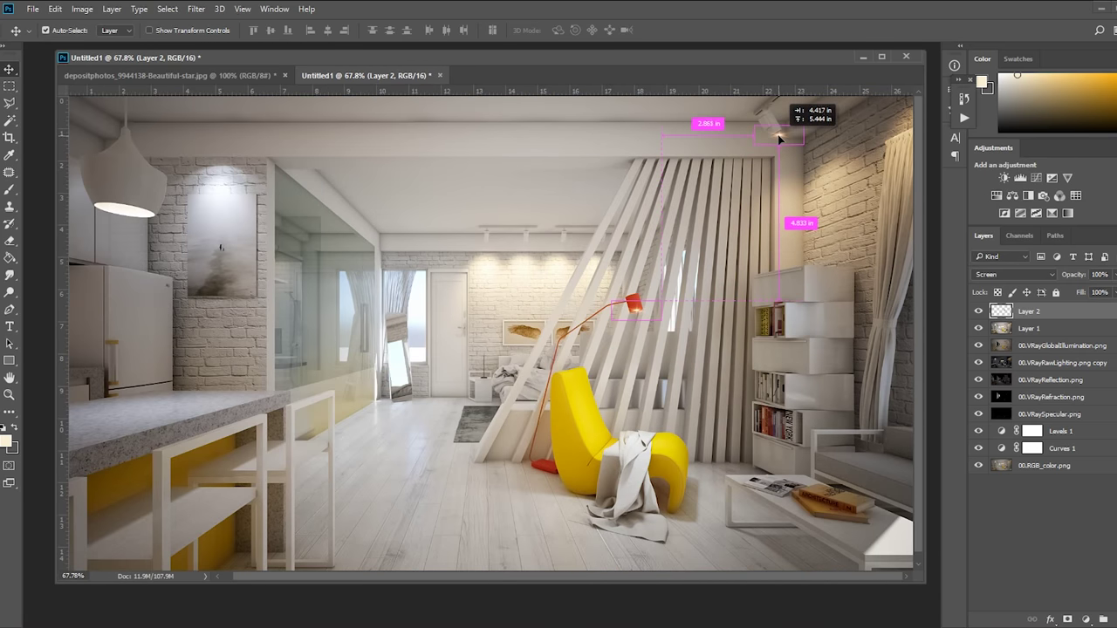
{"action": "left_click_drag", "start_coordinate": [766, 150], "coordinate": [767, 150]}
{"action": "scroll", "coordinate": [766, 150], "scroll_direction": "up", "scroll_amount": 5}
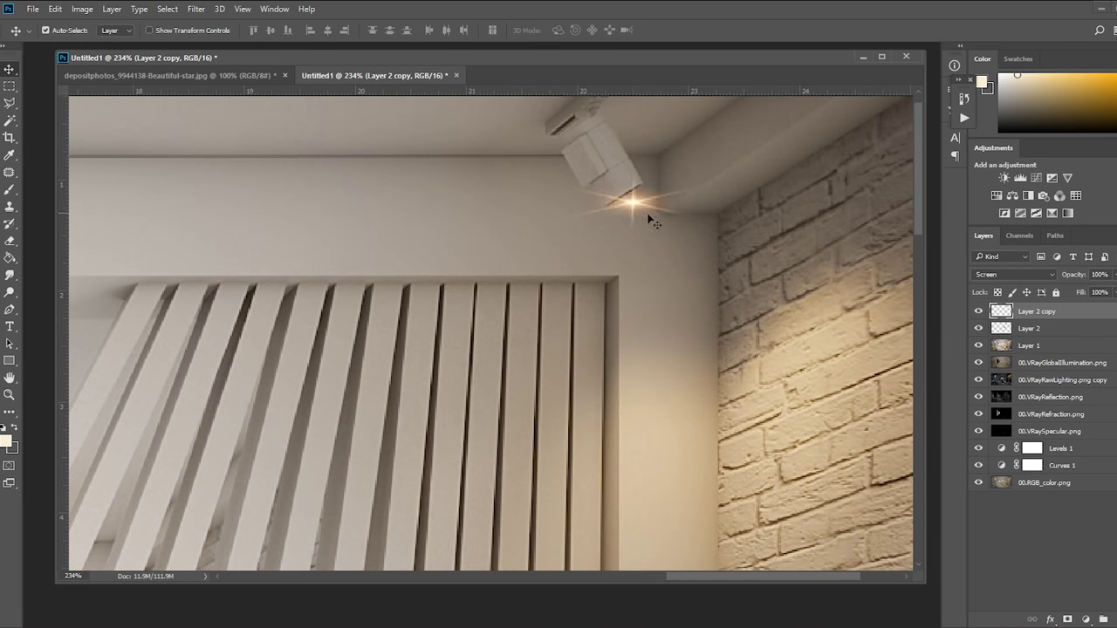
{"action": "left_click_drag", "start_coordinate": [650, 220], "coordinate": [641, 213]}
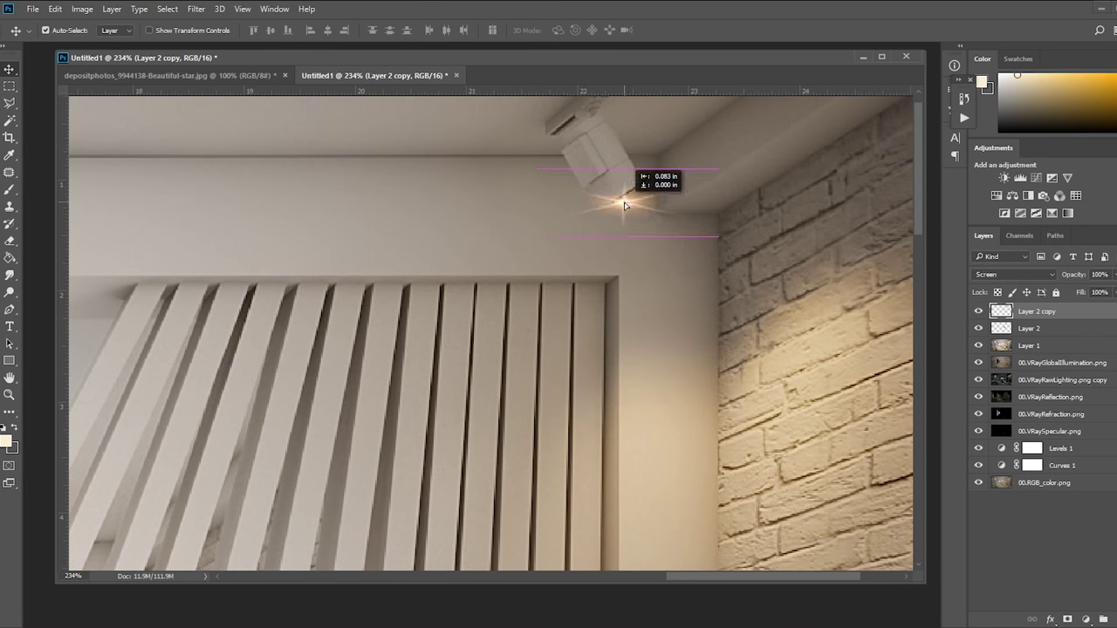
Stretch, pinch and skew the copied star to match the spotlight's angle.
{"action": "key", "text": "ctrl+t"}
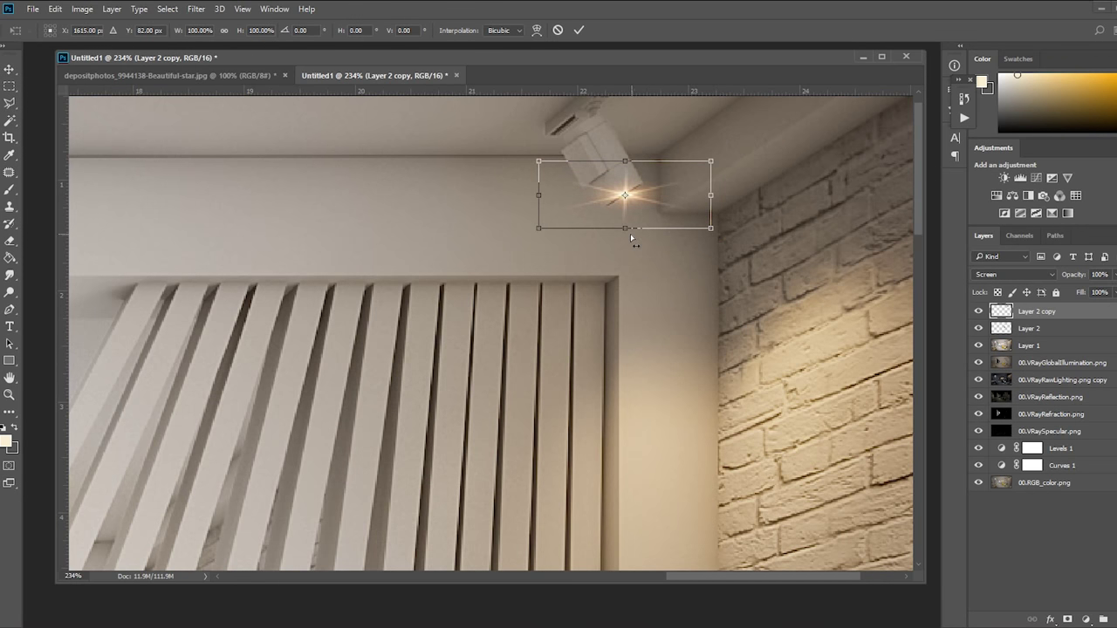
{"action": "left_click_drag", "start_coordinate": [626, 229], "coordinate": [629, 257]}
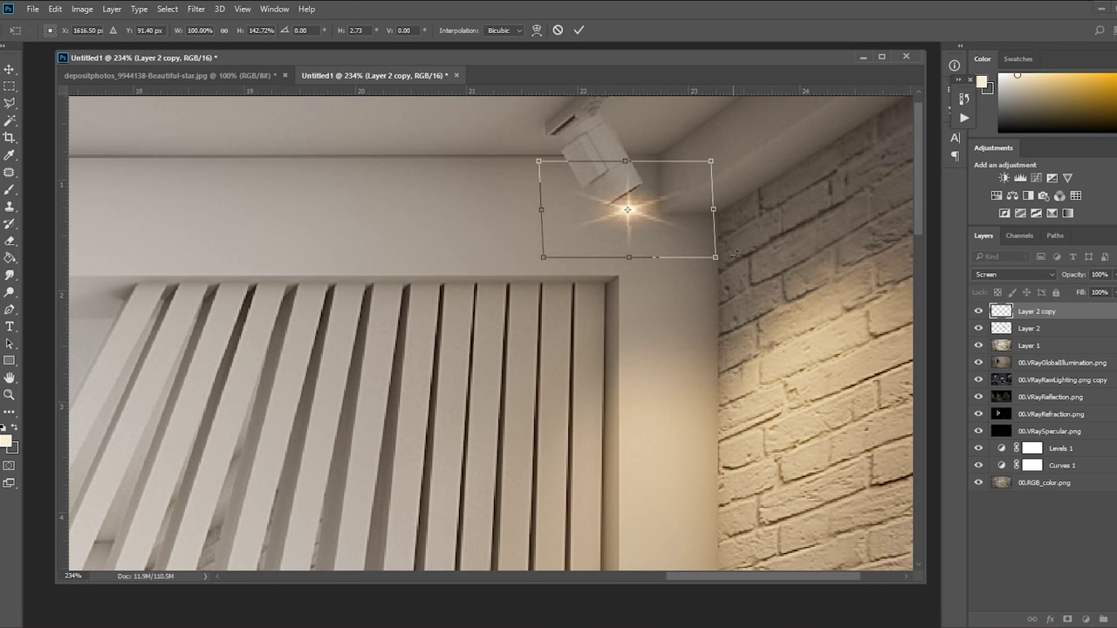
{"action": "left_click_drag", "start_coordinate": [716, 257], "coordinate": [681, 236]}
{"action": "left_click_drag", "start_coordinate": [545, 258], "coordinate": [550, 273]}
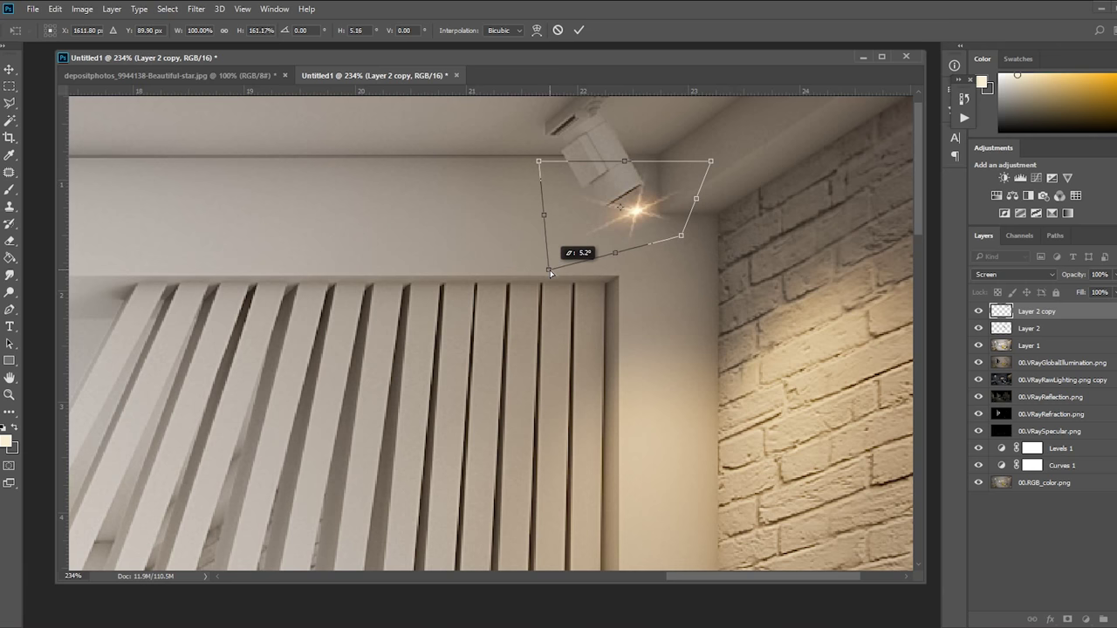
{"action": "left_click", "coordinate": [579, 29]}
Enlarge the copied star flare and nudge it onto the spotlight lens.
{"action": "mouse_move", "coordinate": [633, 203]}
{"action": "left_mouse_down"}
{"action": "mouse_move", "coordinate": [623, 192]}
{"action": "mouse_move", "coordinate": [724, 172]}
{"action": "left_mouse_up"}
{"action": "key", "text": "h"}
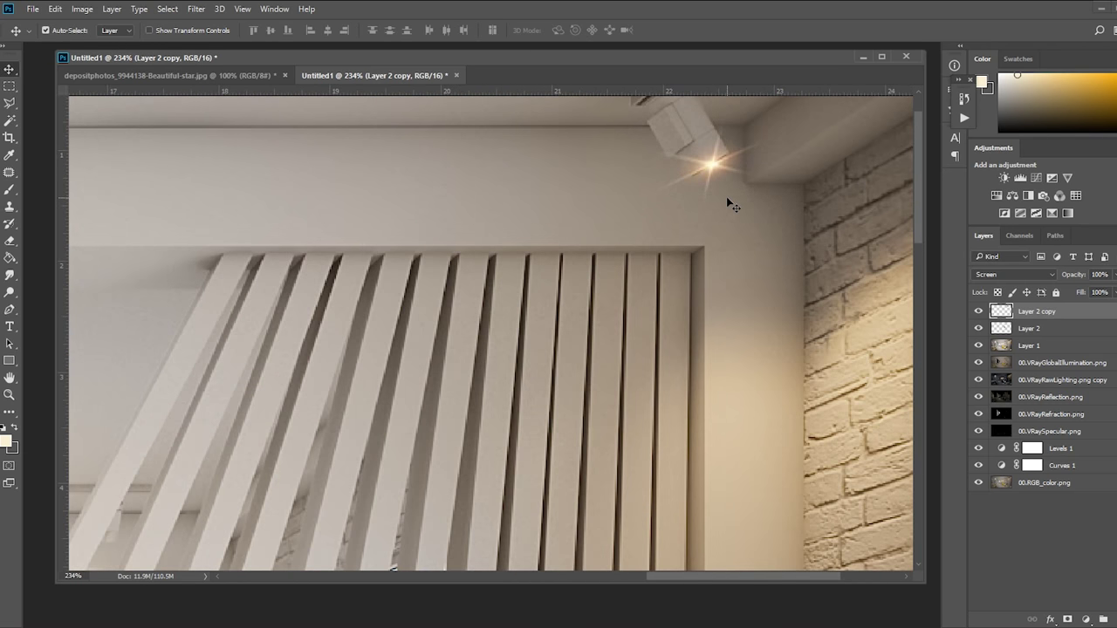
{"action": "key", "text": "ctrl+t"}
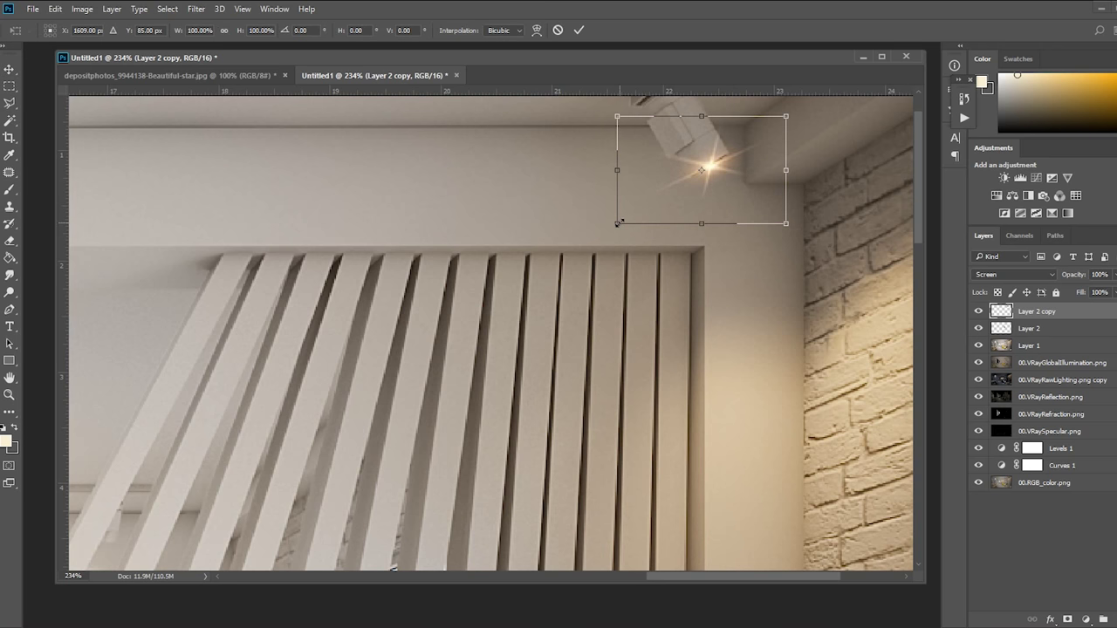
{"action": "left_click_drag", "start_coordinate": [619, 224], "coordinate": [602, 236]}
{"action": "key", "text": "Return"}
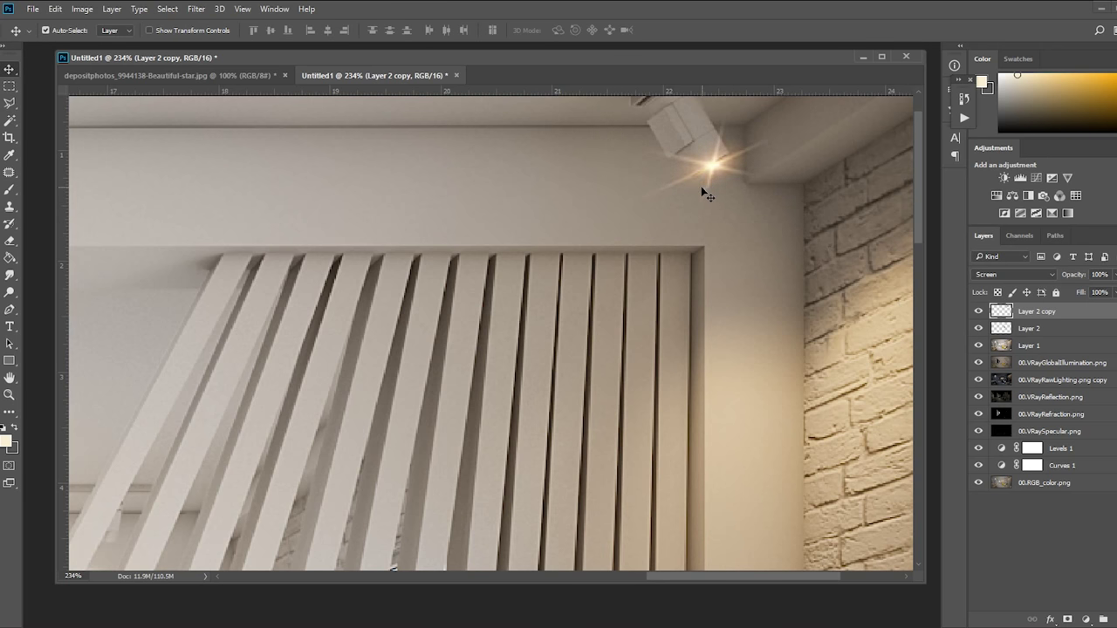
{"action": "left_click_drag", "start_coordinate": [701, 187], "coordinate": [708, 180]}
Add a white layer mask to Layer 2 copy, swap colours, and fit the image on screen.
{"action": "left_click", "coordinate": [1068, 619]}
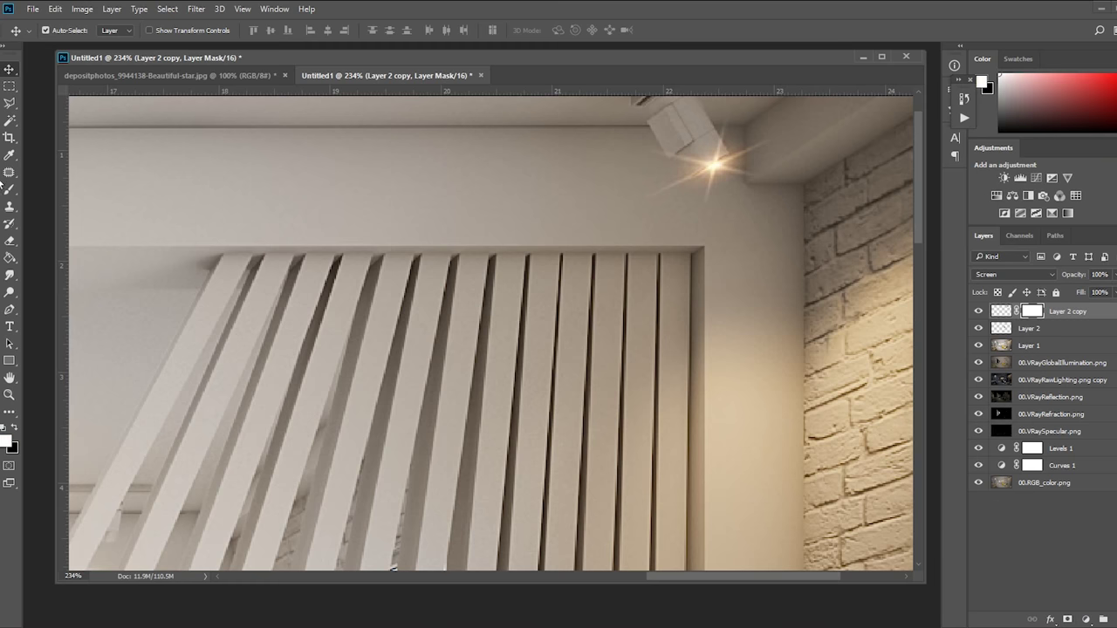
{"action": "left_click", "coordinate": [9, 190]}
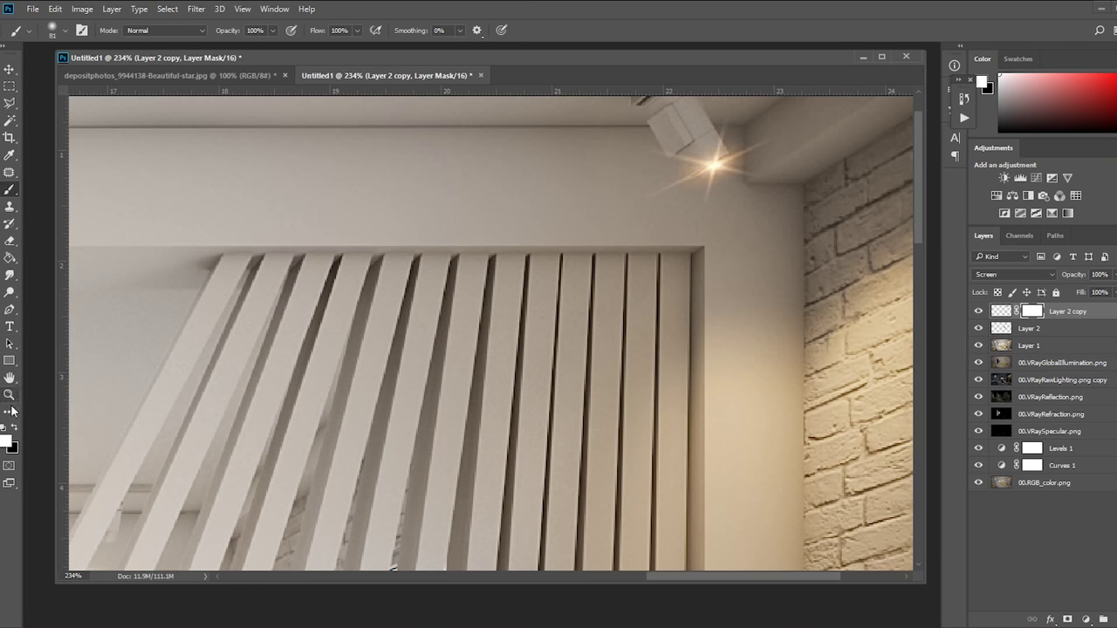
{"action": "key", "text": "x"}
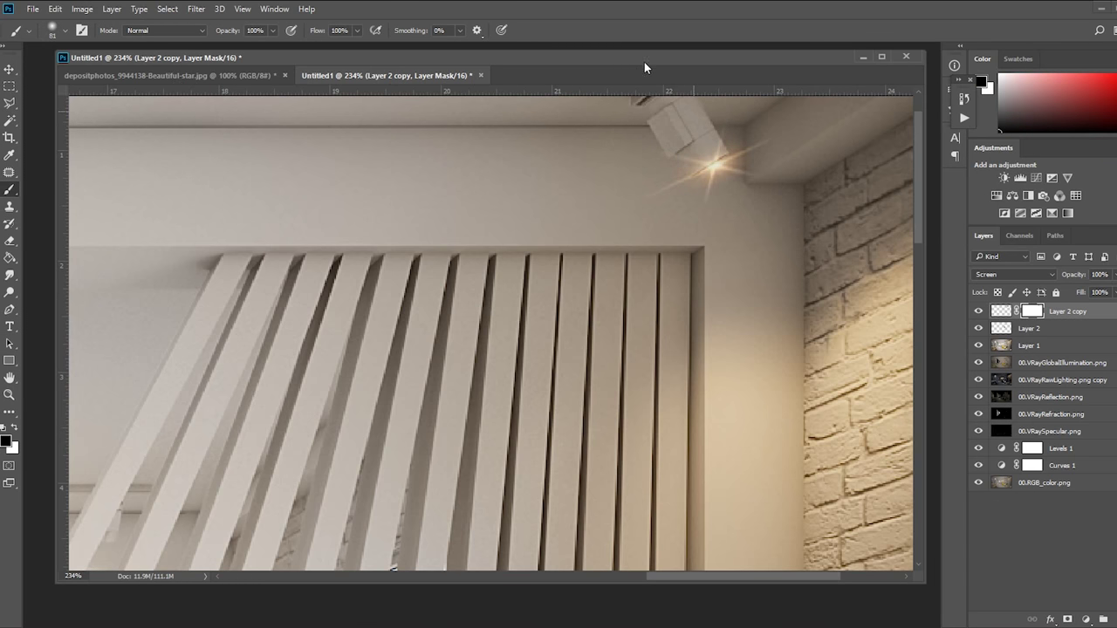
{"action": "left_click", "coordinate": [10, 69]}
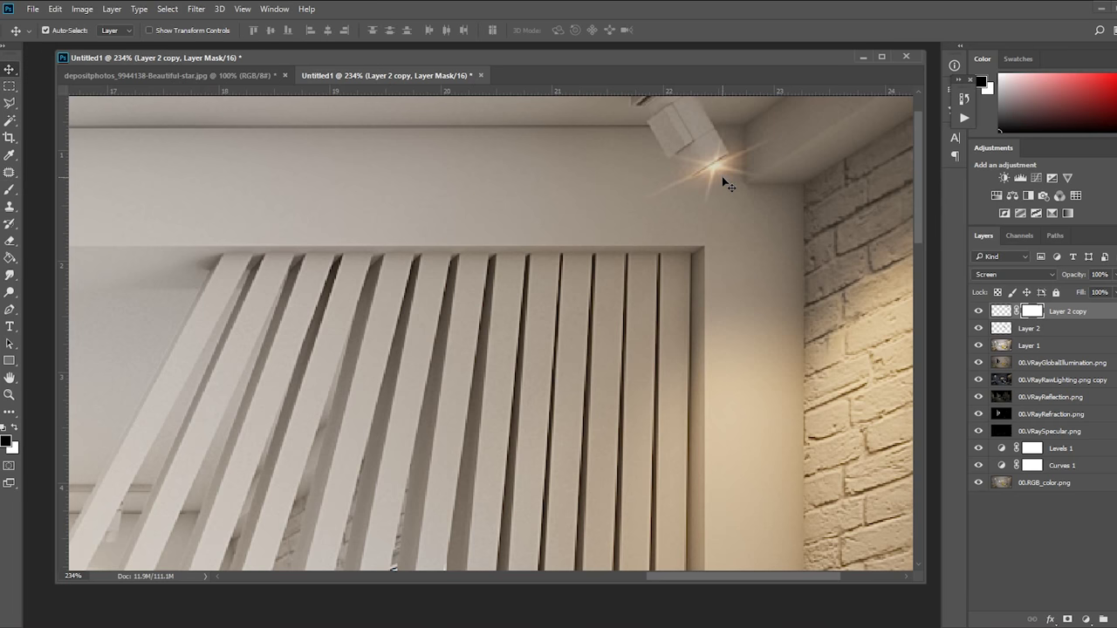
{"action": "left_click", "coordinate": [1002, 311]}
{"action": "key", "text": "ctrl+0"}
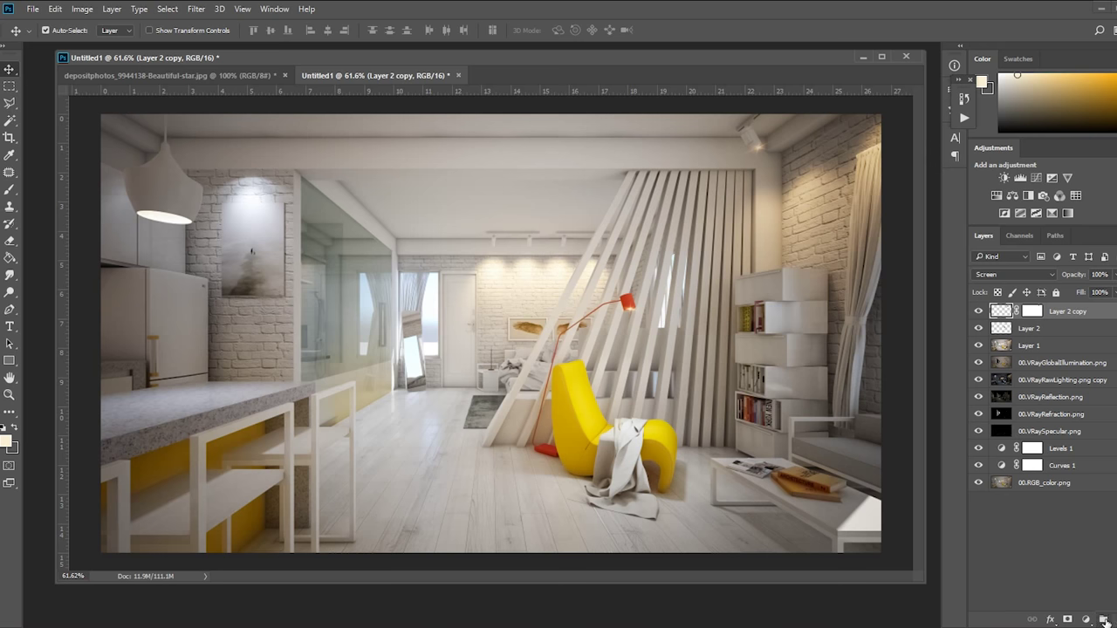
Create a new empty layer and set the foreground colour to pale cream fff7e7.
{"action": "left_click", "coordinate": [1113, 619]}
{"action": "left_click", "coordinate": [6, 442]}
{"action": "left_click_drag", "start_coordinate": [691, 150], "coordinate": [680, 144]}
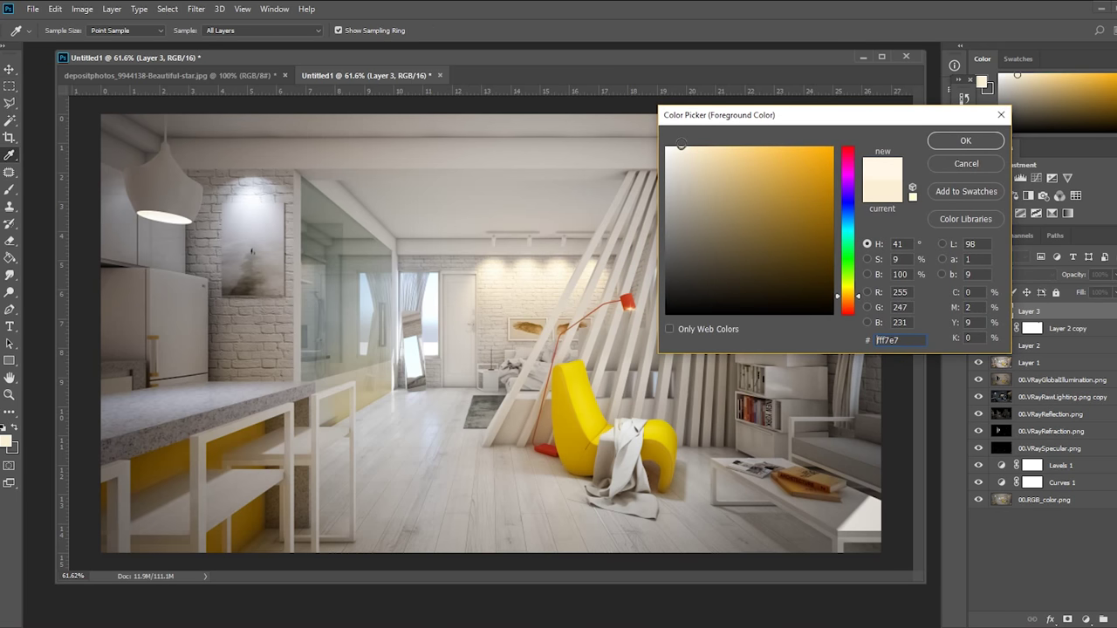
{"action": "left_click", "coordinate": [965, 140]}
Choose a soft round brush tip for painting the lamp glow.
{"action": "left_click", "coordinate": [8, 190]}
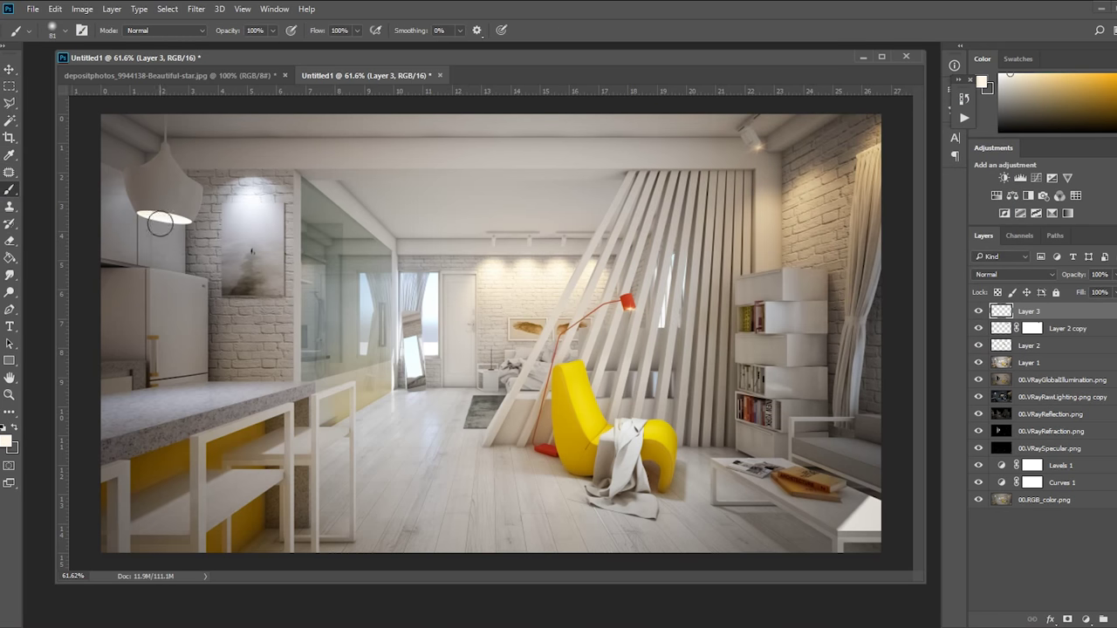
{"action": "right_click", "coordinate": [166, 218]}
{"action": "left_click_drag", "start_coordinate": [208, 257], "coordinate": [207, 262]}
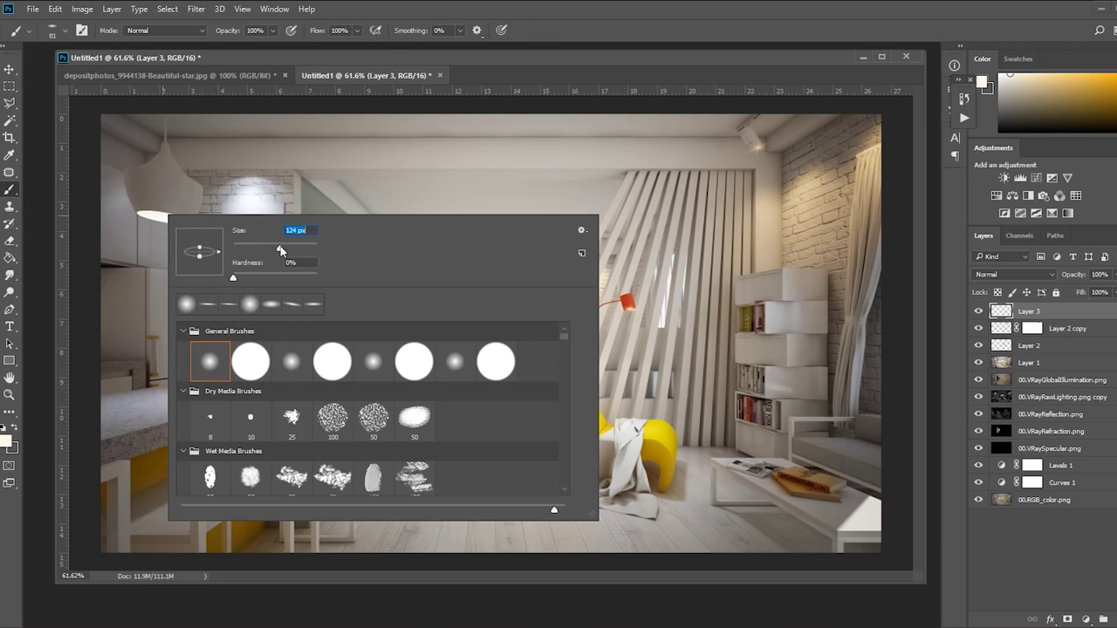
{"action": "key", "text": "Return"}
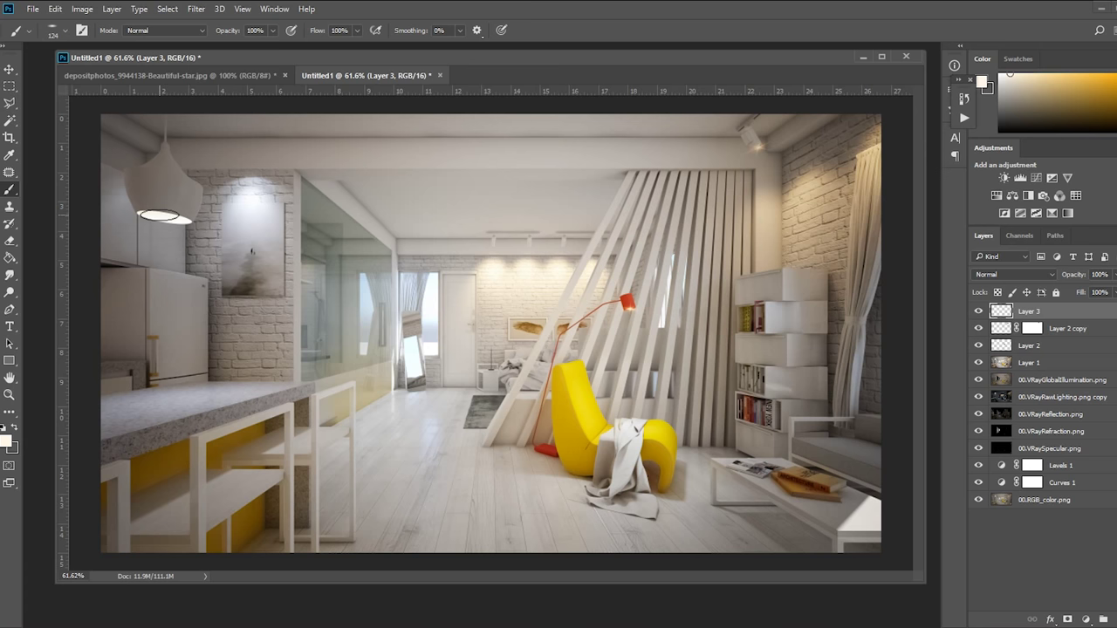
{"action": "right_click", "coordinate": [140, 209]}
{"action": "key", "text": "Return"}
Set the brush to 161 px at -20° and fade the glow layer to 87% opacity.
{"action": "right_click", "coordinate": [466, 170]}
{"action": "left_click_drag", "start_coordinate": [579, 204], "coordinate": [584, 203]}
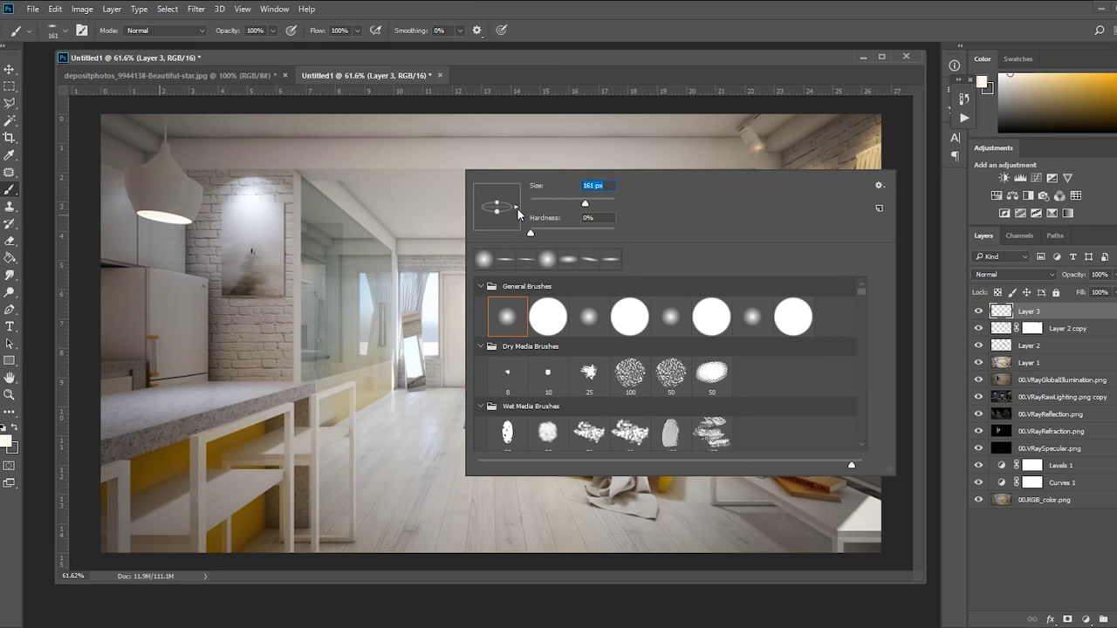
{"action": "left_click_drag", "start_coordinate": [518, 208], "coordinate": [518, 216]}
{"action": "key", "text": "Return"}
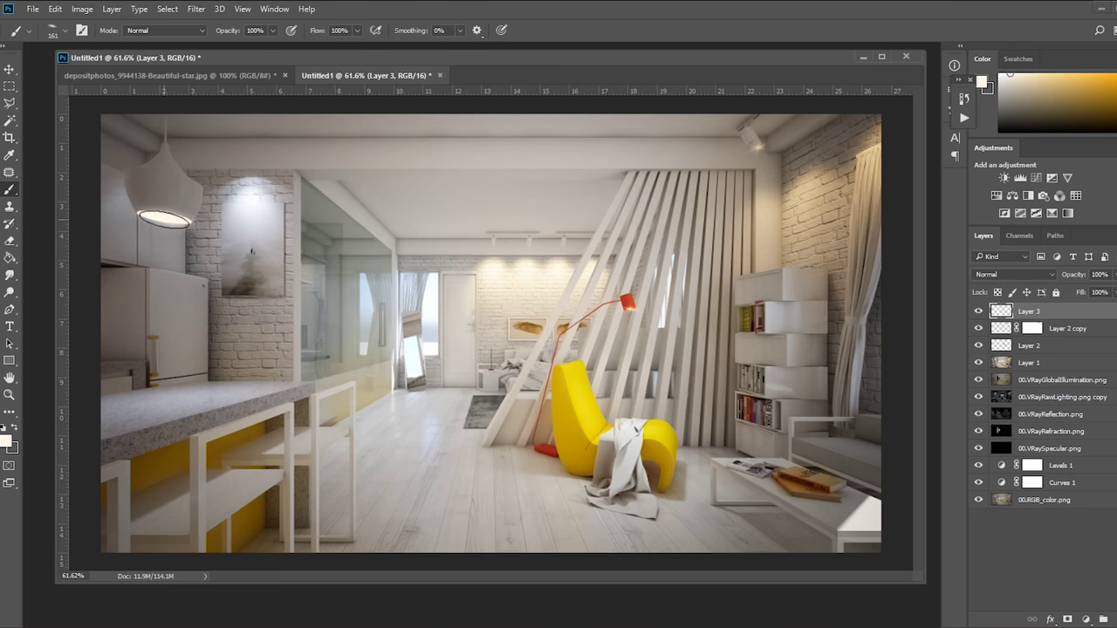
{"action": "left_click_drag", "start_coordinate": [1083, 276], "coordinate": [1070, 278]}
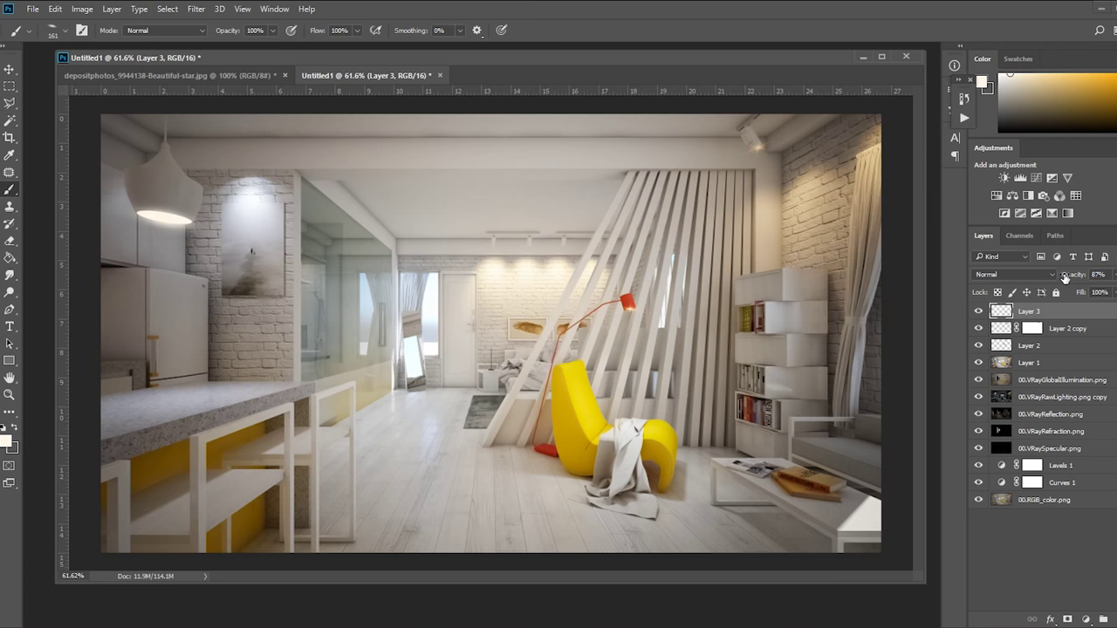
Stamp visible layers into Layer 4, compare with 00.RGB_color.png, and float the document window.
{"action": "key", "text": "ctrl+shift+alt+e"}
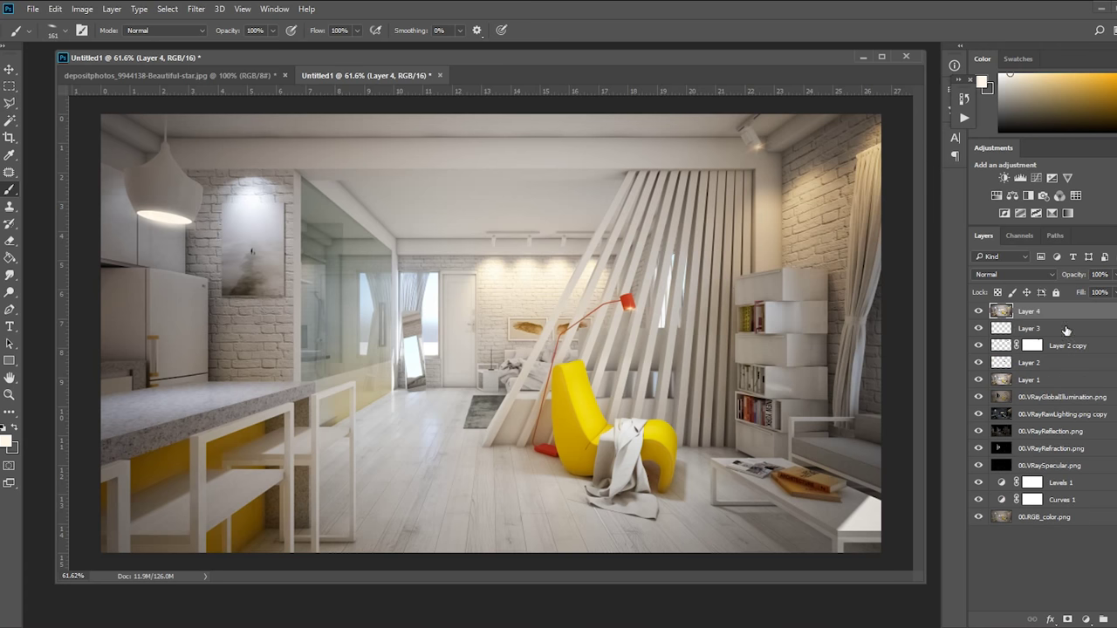
{"action": "left_click", "coordinate": [980, 518], "text": "alt"}
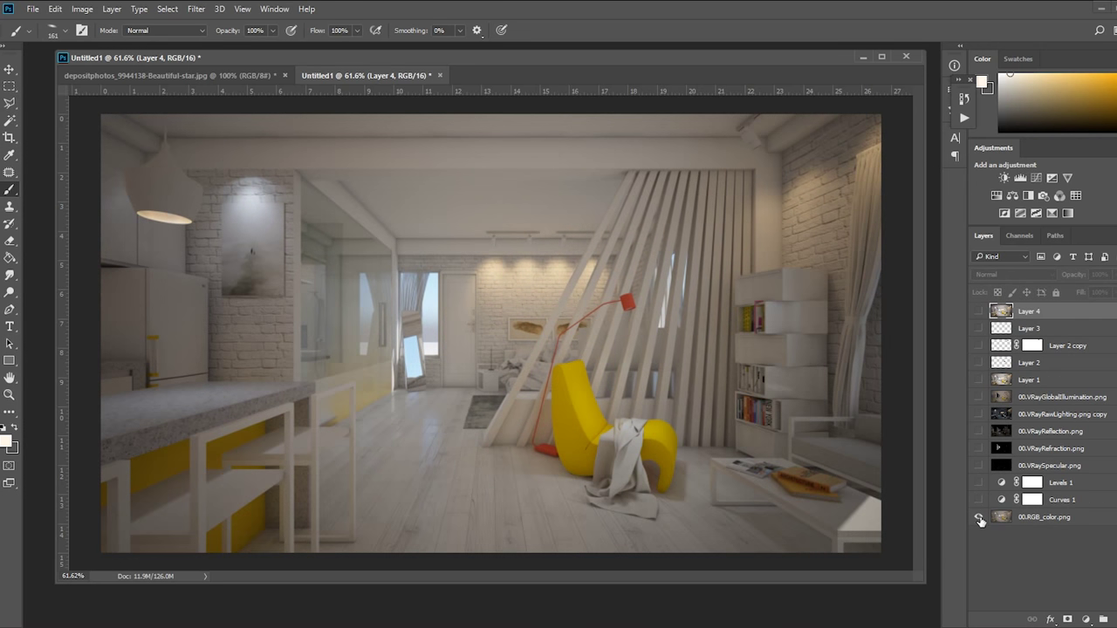
{"action": "left_click", "coordinate": [979, 517], "text": "alt"}
{"action": "left_click", "coordinate": [980, 518], "text": "alt"}
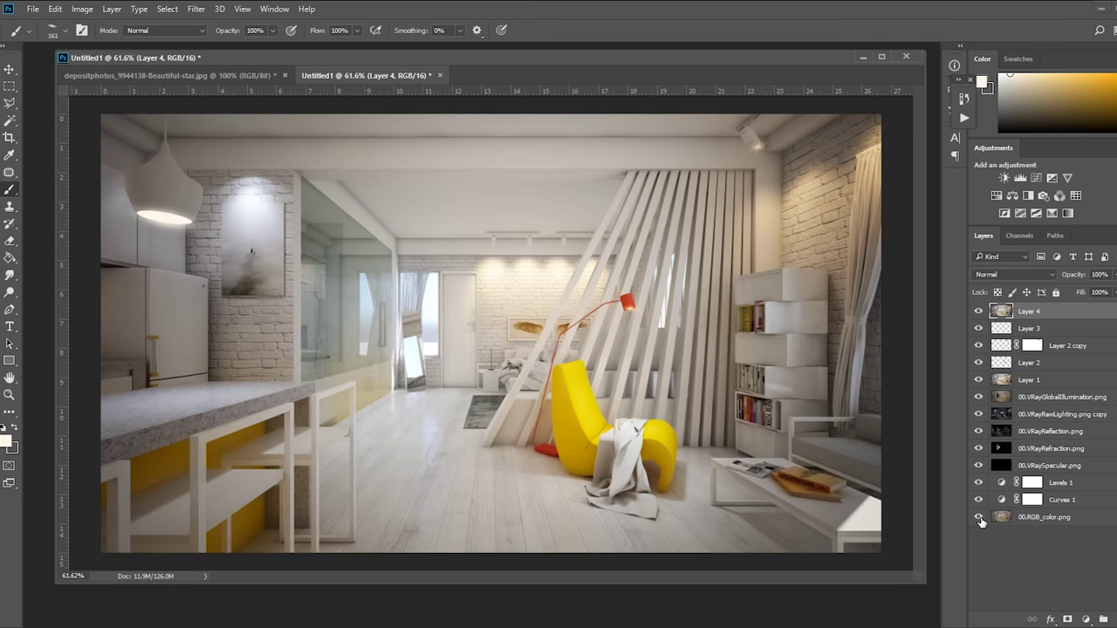
{"action": "left_click", "coordinate": [979, 518], "text": "alt"}
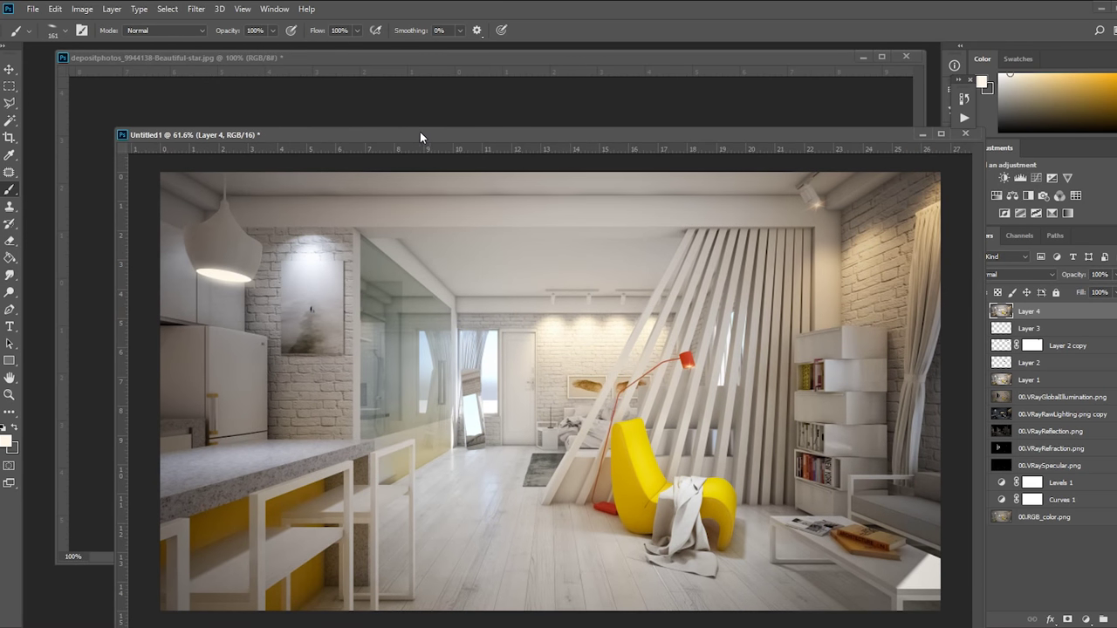
{"action": "left_click_drag", "start_coordinate": [405, 81], "coordinate": [185, 111]}
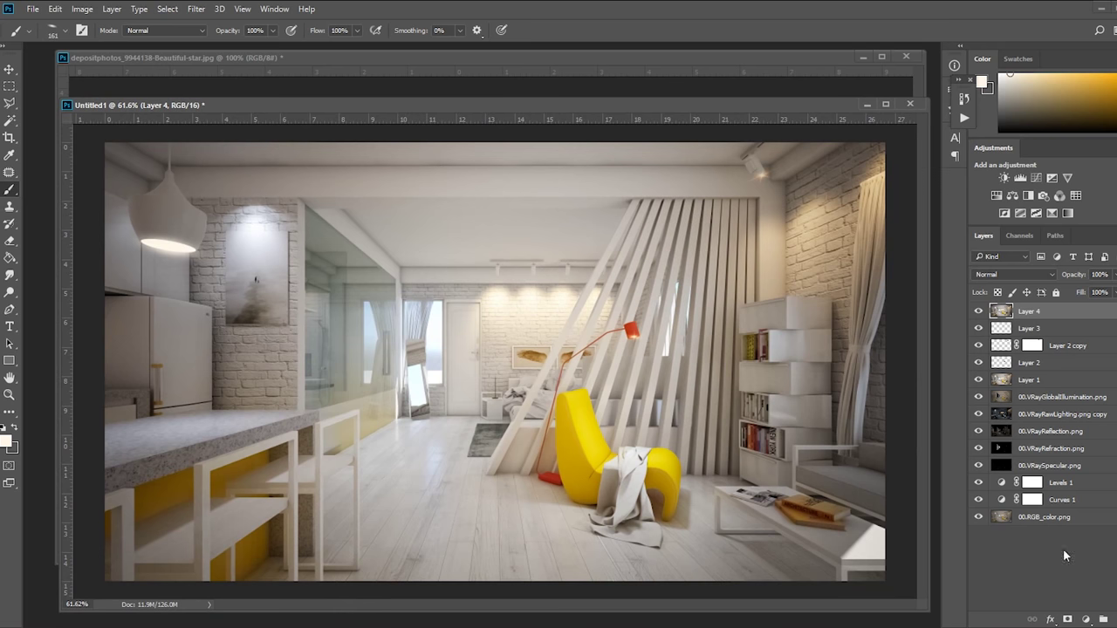
{"action": "left_click", "coordinate": [1003, 520]}
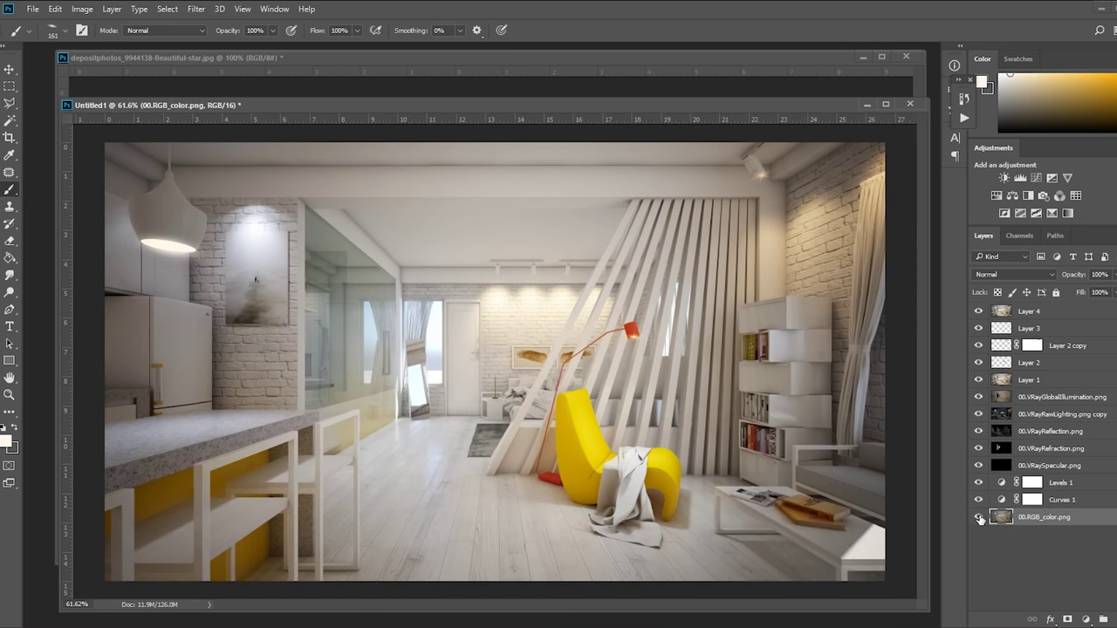
Open 00.RGB_color.png from the out folder as a separate document.
{"action": "key", "text": "ctrl+o"}
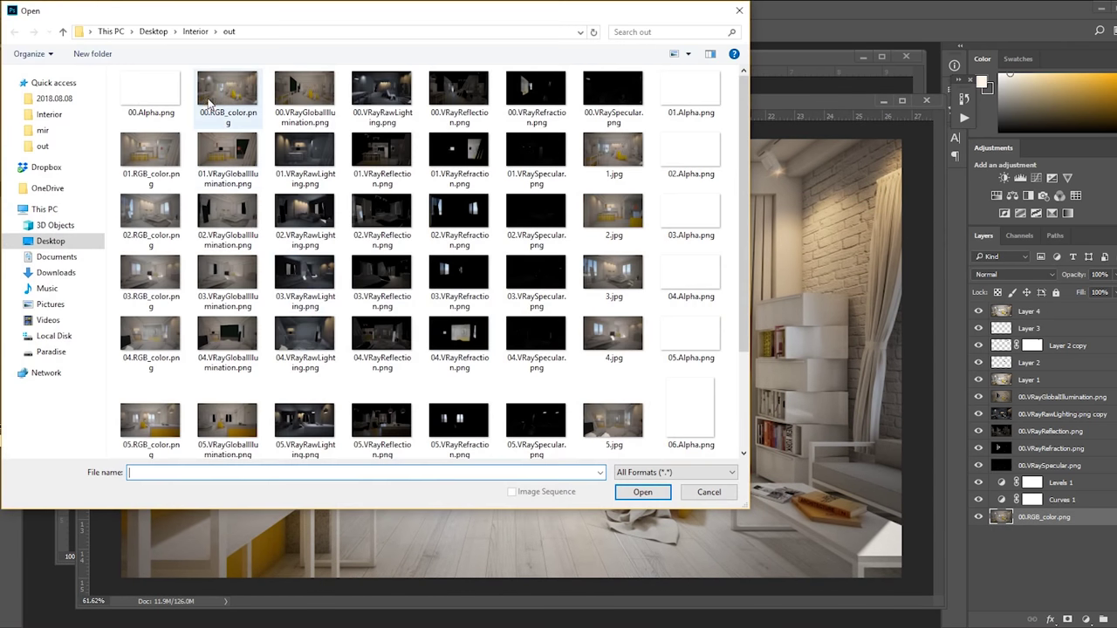
{"action": "left_click", "coordinate": [222, 95]}
{"action": "double_click", "coordinate": [223, 94]}
Arrange the original and composite windows side by side, each zoomed out to fit.
{"action": "left_click_drag", "start_coordinate": [491, 110], "coordinate": [314, 99]}
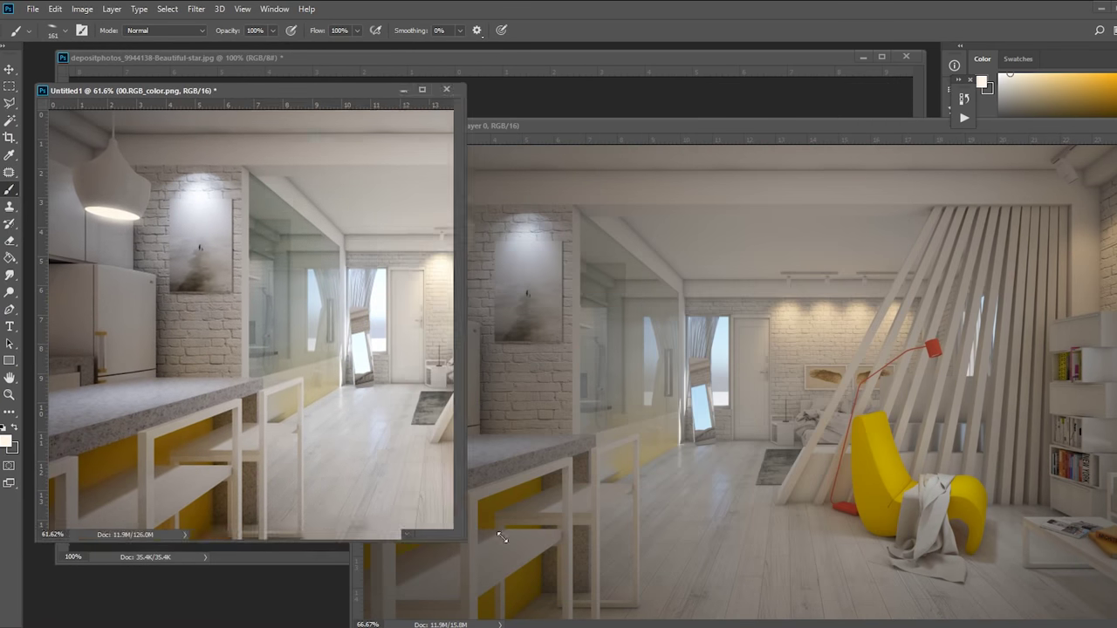
{"action": "left_click_drag", "start_coordinate": [899, 594], "coordinate": [574, 549]}
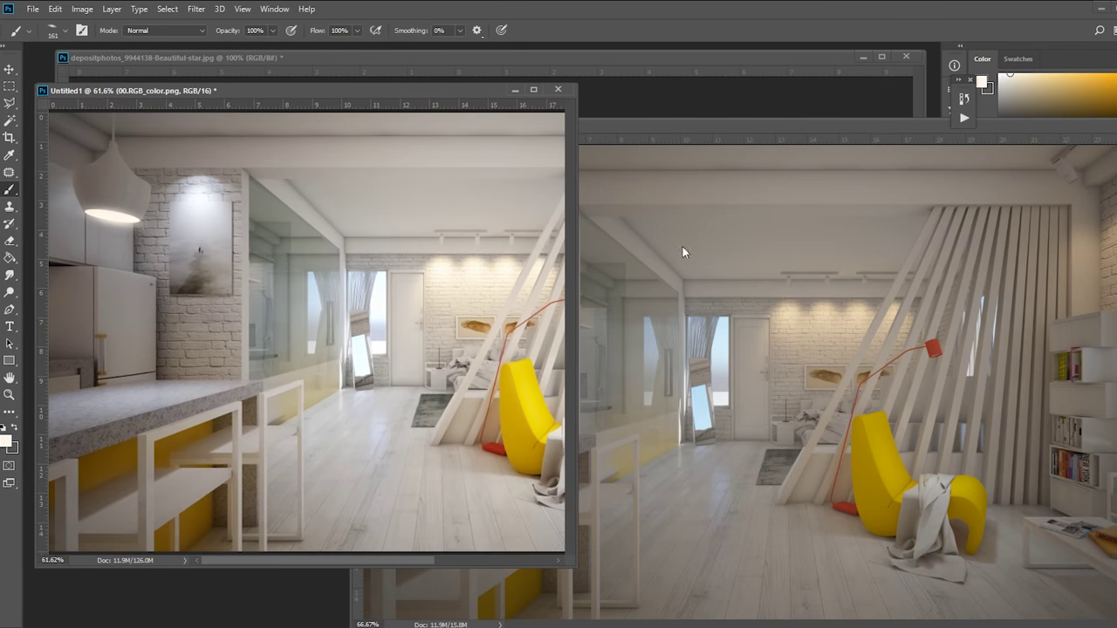
{"action": "left_click", "coordinate": [682, 246]}
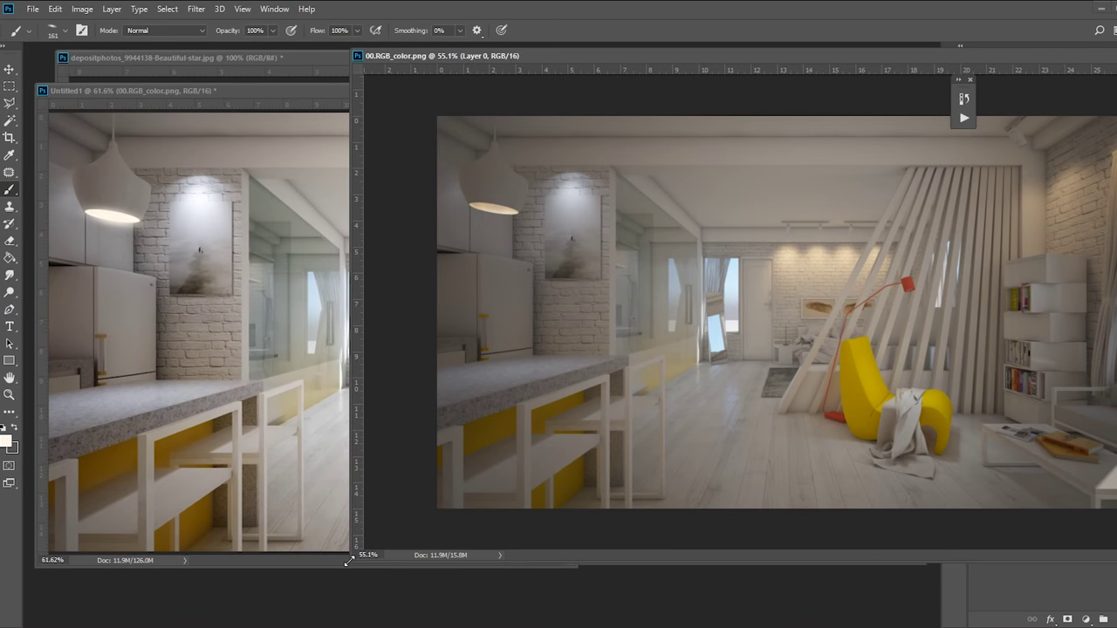
{"action": "mouse_move", "coordinate": [550, 58]}
{"action": "left_mouse_down"}
{"action": "mouse_move", "coordinate": [906, 61]}
{"action": "mouse_move", "coordinate": [776, 85]}
{"action": "left_mouse_up"}
{"action": "scroll", "coordinate": [830, 331], "scroll_direction": "down", "scroll_amount": 3}
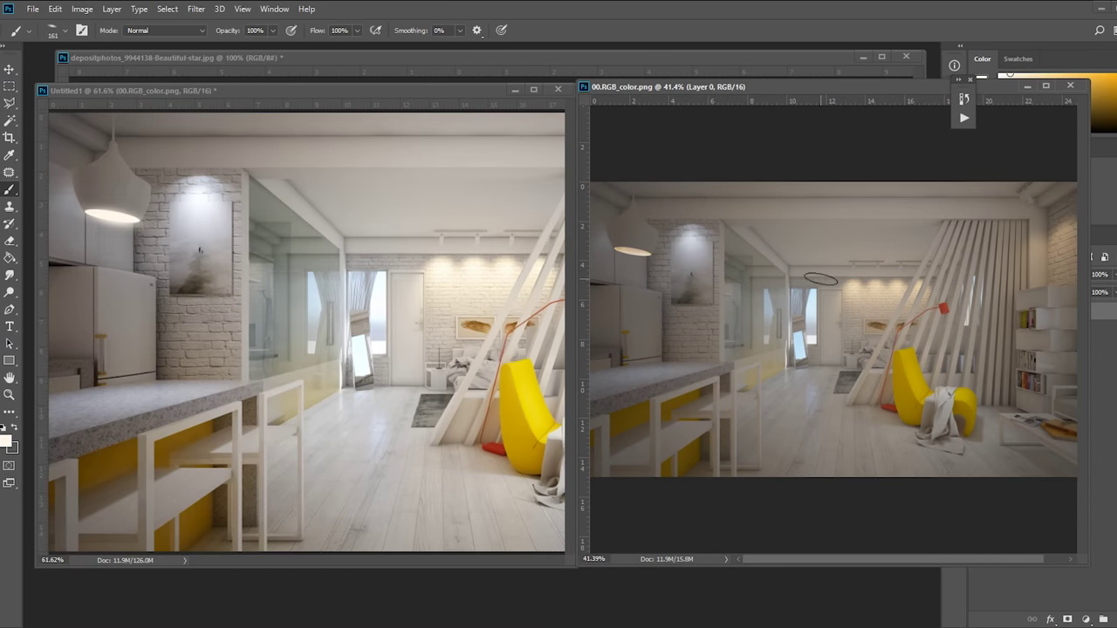
{"action": "scroll", "coordinate": [306, 331], "scroll_direction": "down", "scroll_amount": 2}
{"action": "scroll", "coordinate": [305, 331], "scroll_direction": "down", "scroll_amount": 1}
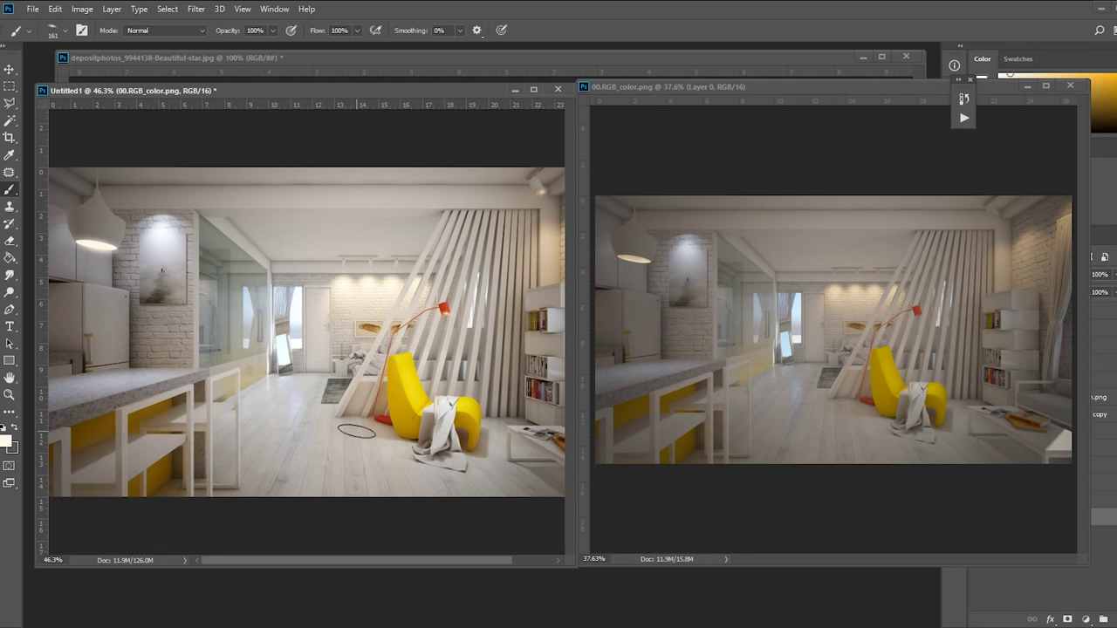
{"action": "scroll", "coordinate": [306, 332], "scroll_direction": "down", "scroll_amount": 1}
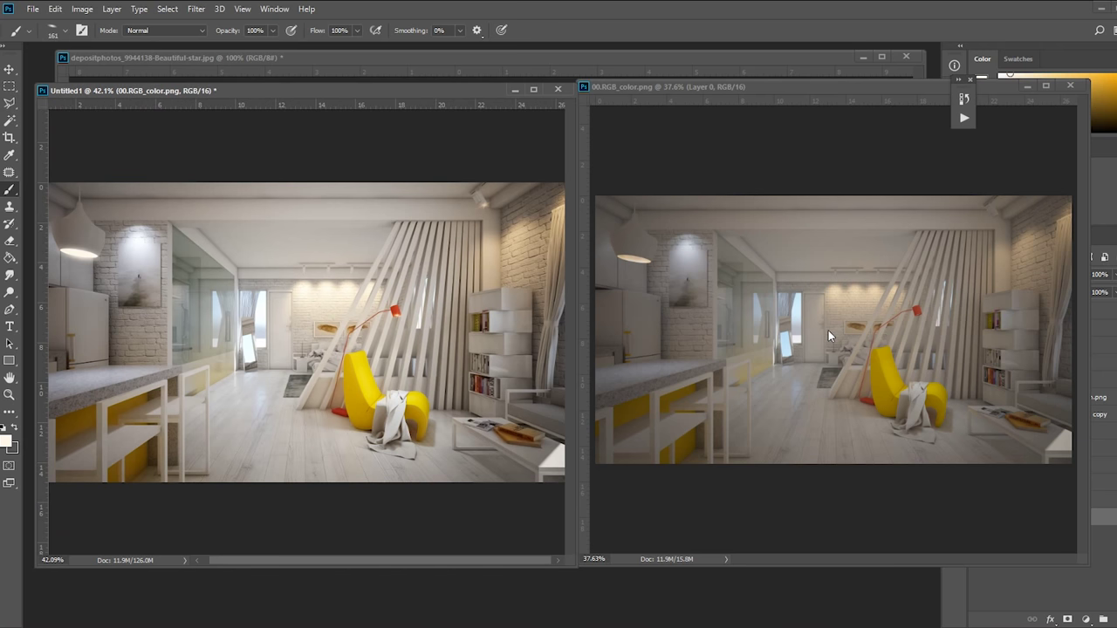